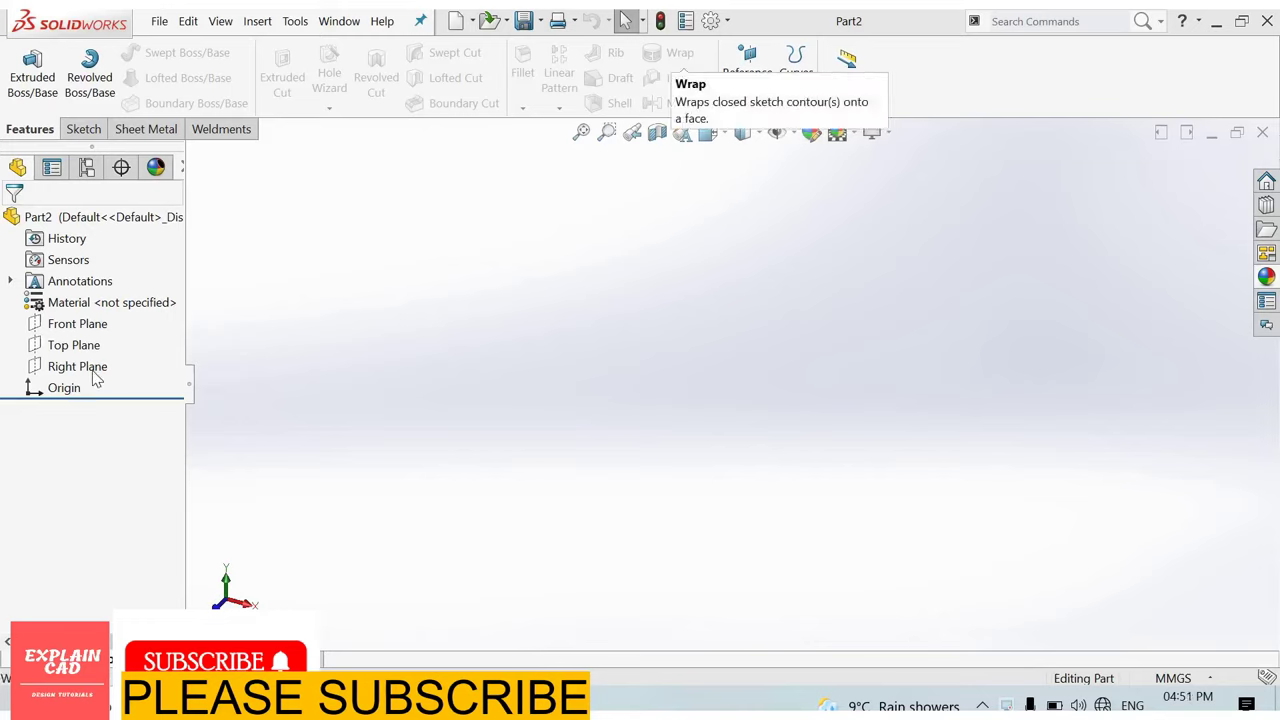
- Start a sketch on the Top Plane and draw a circle centred on the origin
click(74, 345)
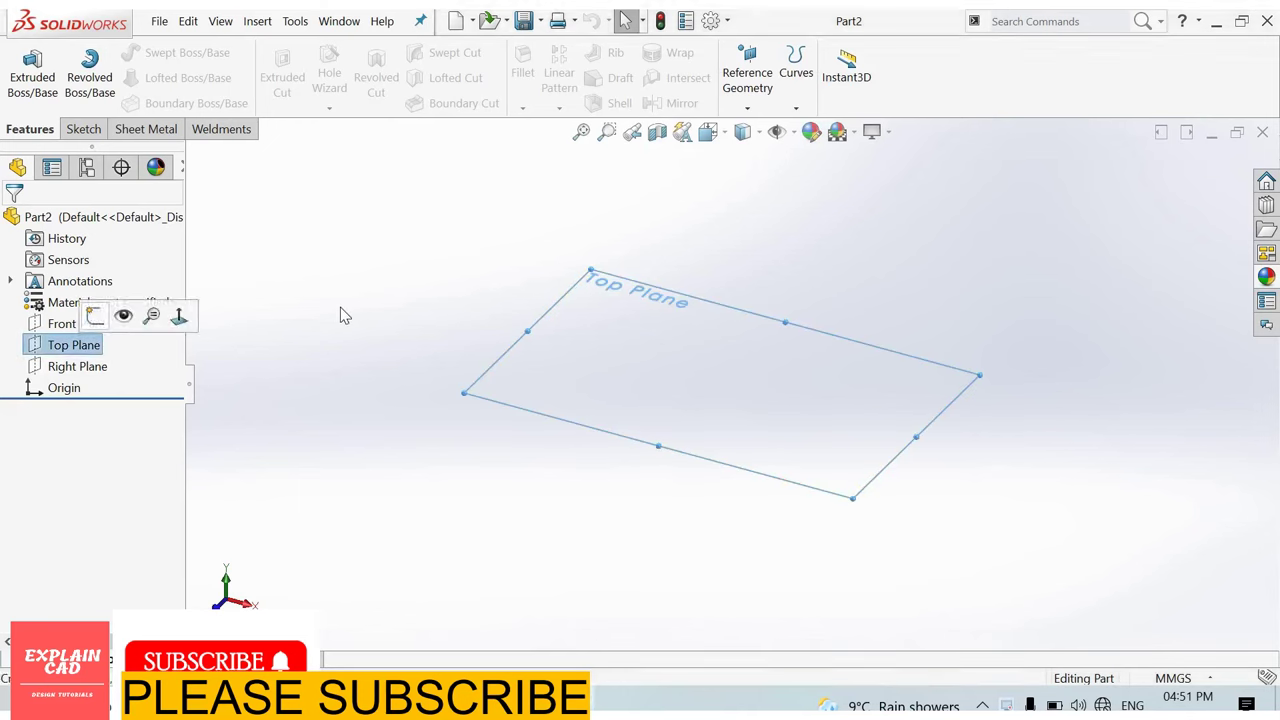
click(95, 316)
right_drag(763, 466, 731, 400)
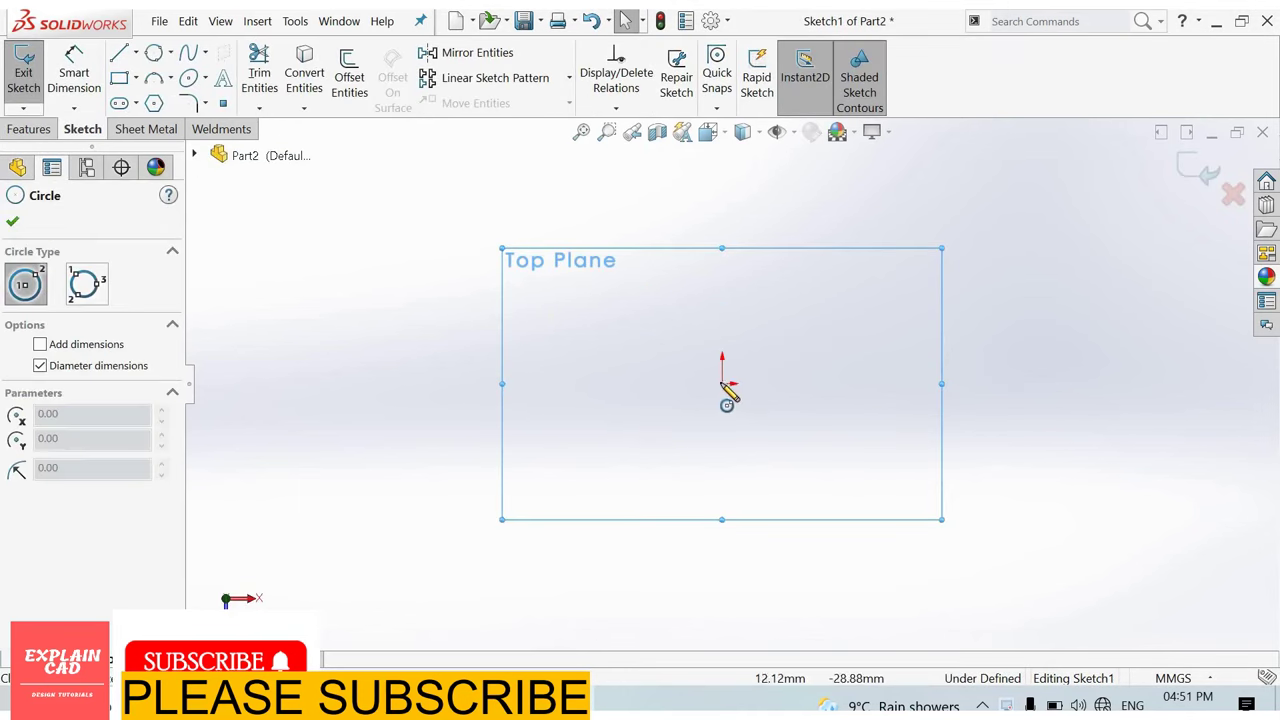
click(722, 383)
click(577, 346)
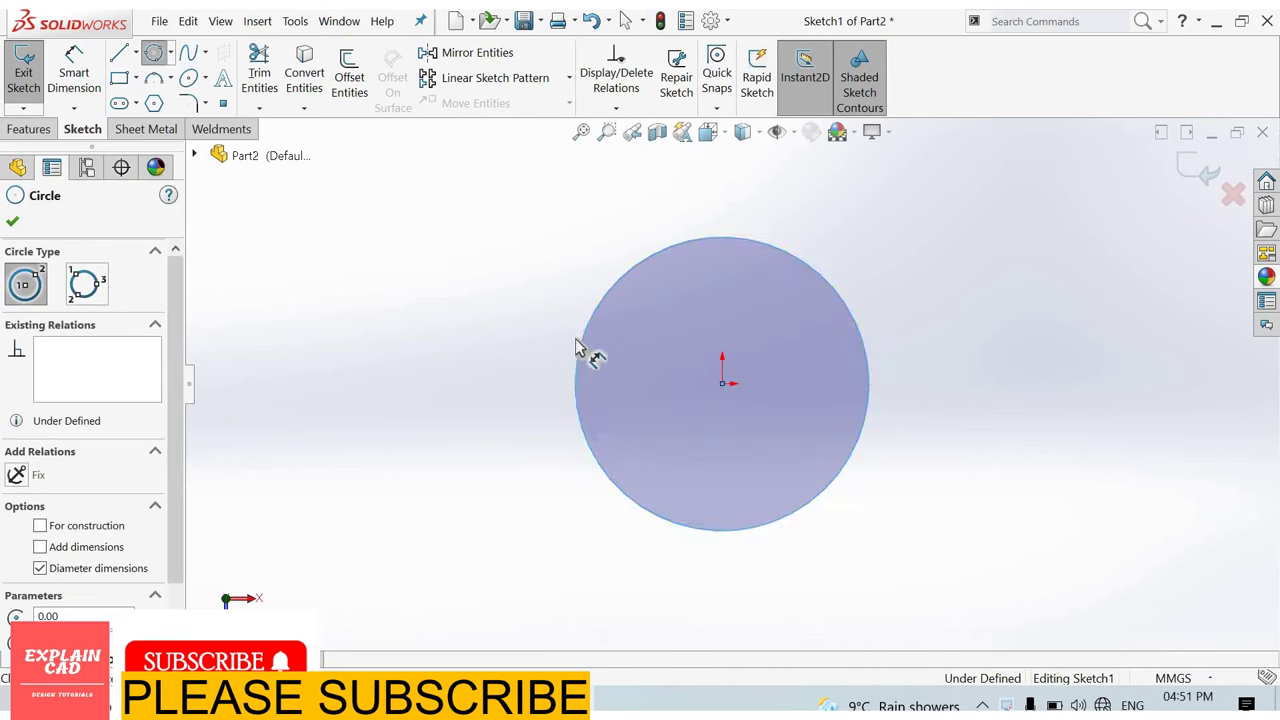
- Dimension the circle's diameter to 100 mm
right_drag(577, 346, 529, 366)
click(576, 372)
click(472, 370)
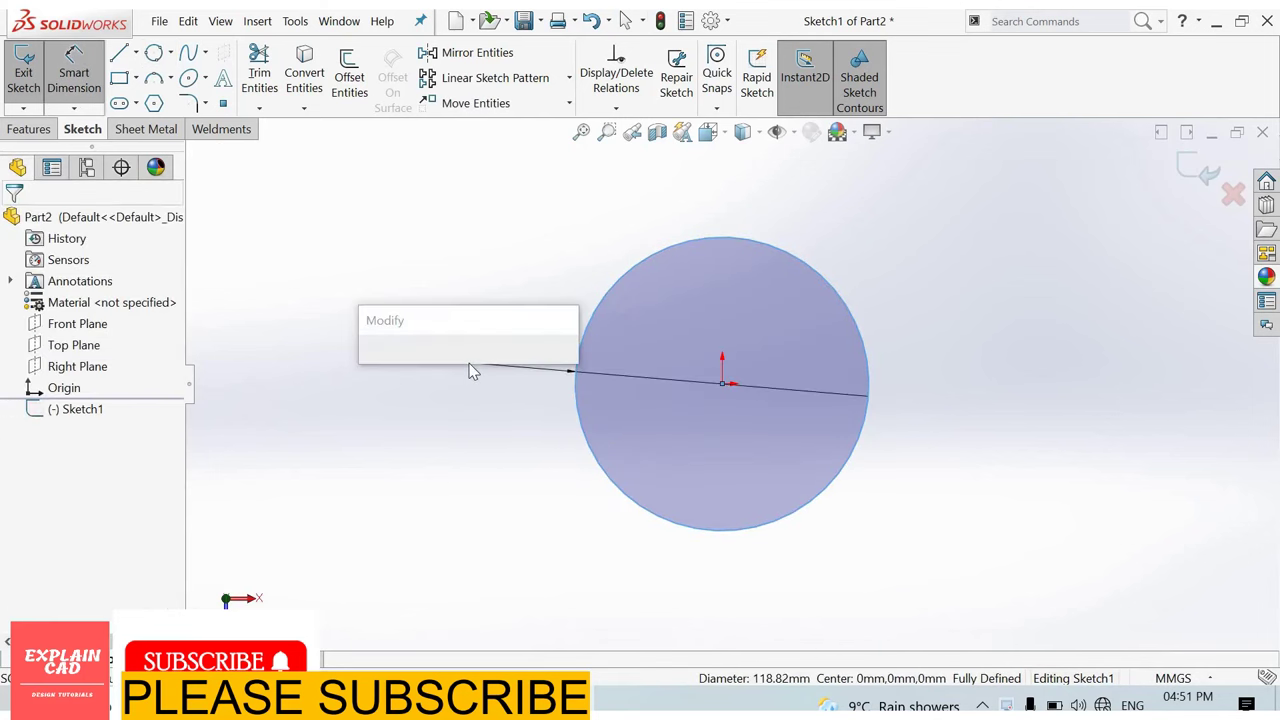
text(100)
key(Return)
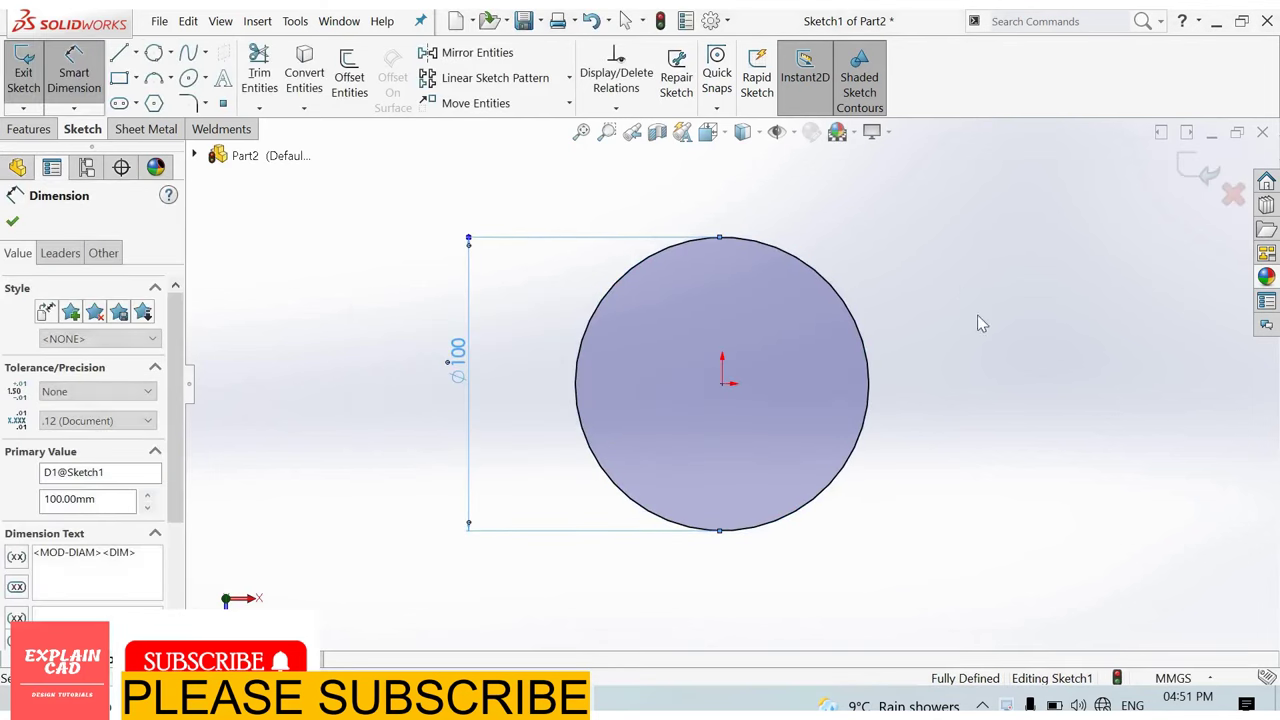
right_click(994, 333)
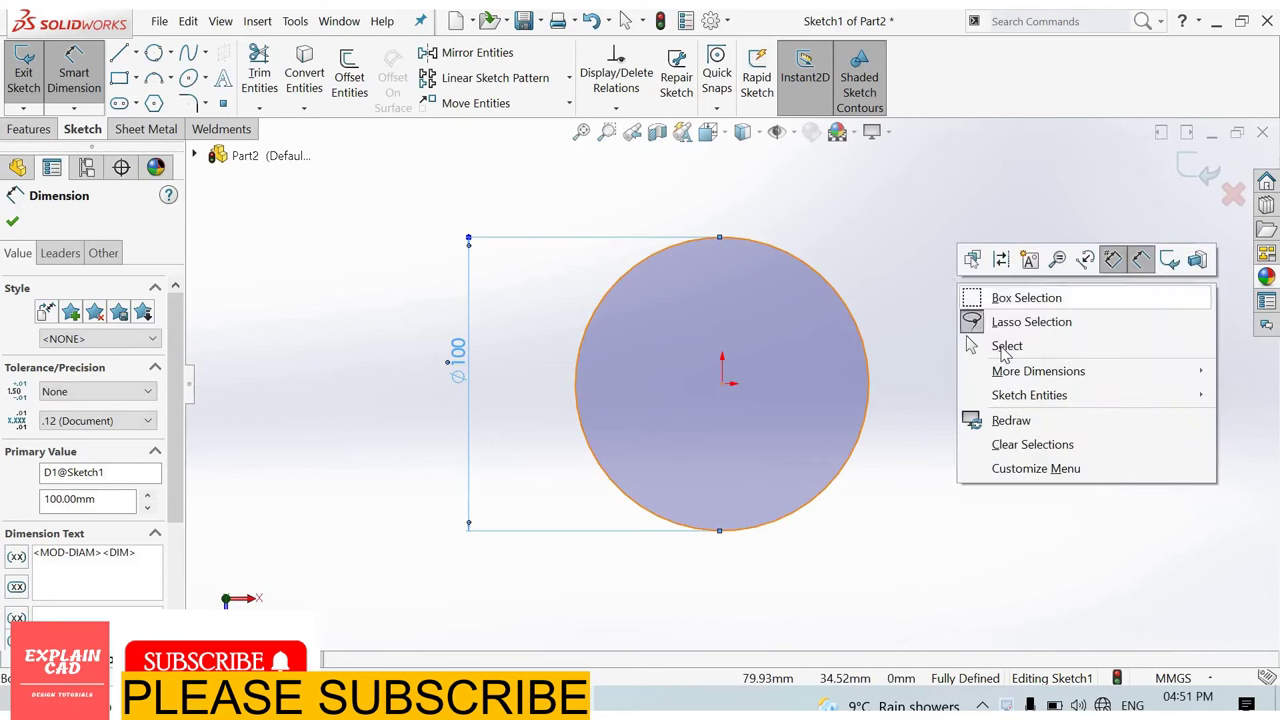
click(1208, 176)
- Extrude the circle 150 mm with a Mid Plane end condition into a cylinder
click(31, 88)
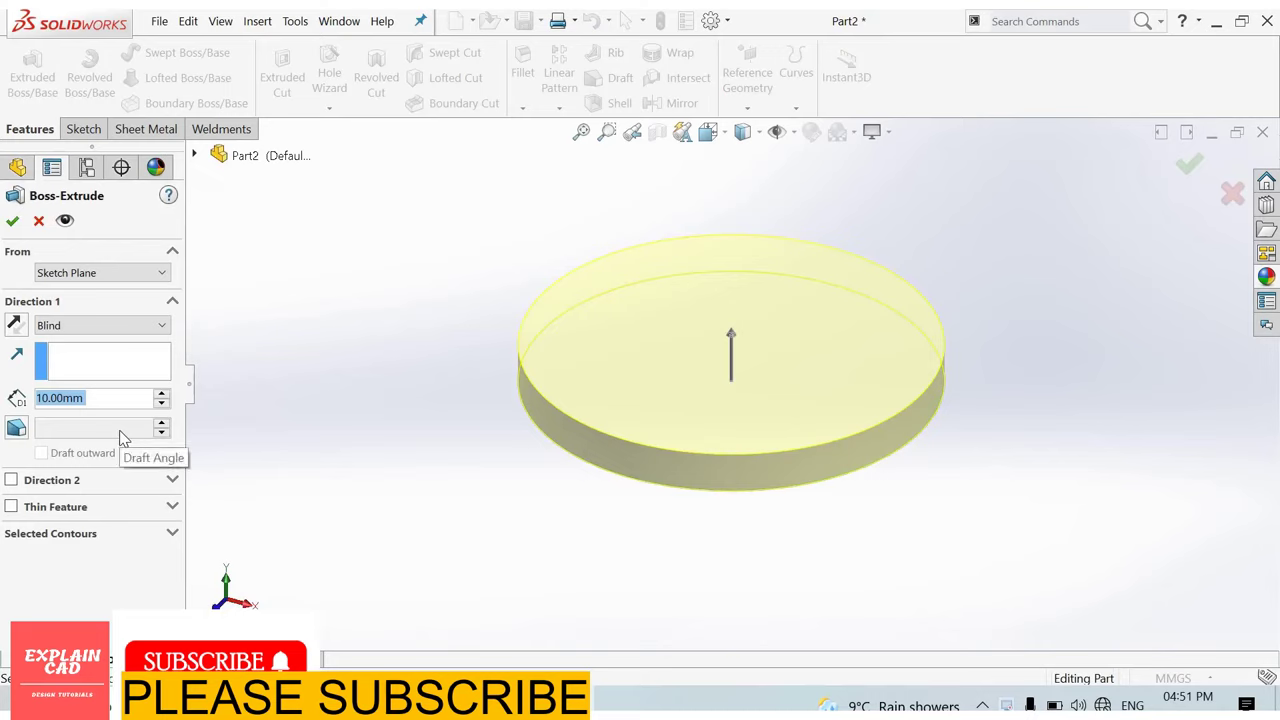
text(150)
key(Return)
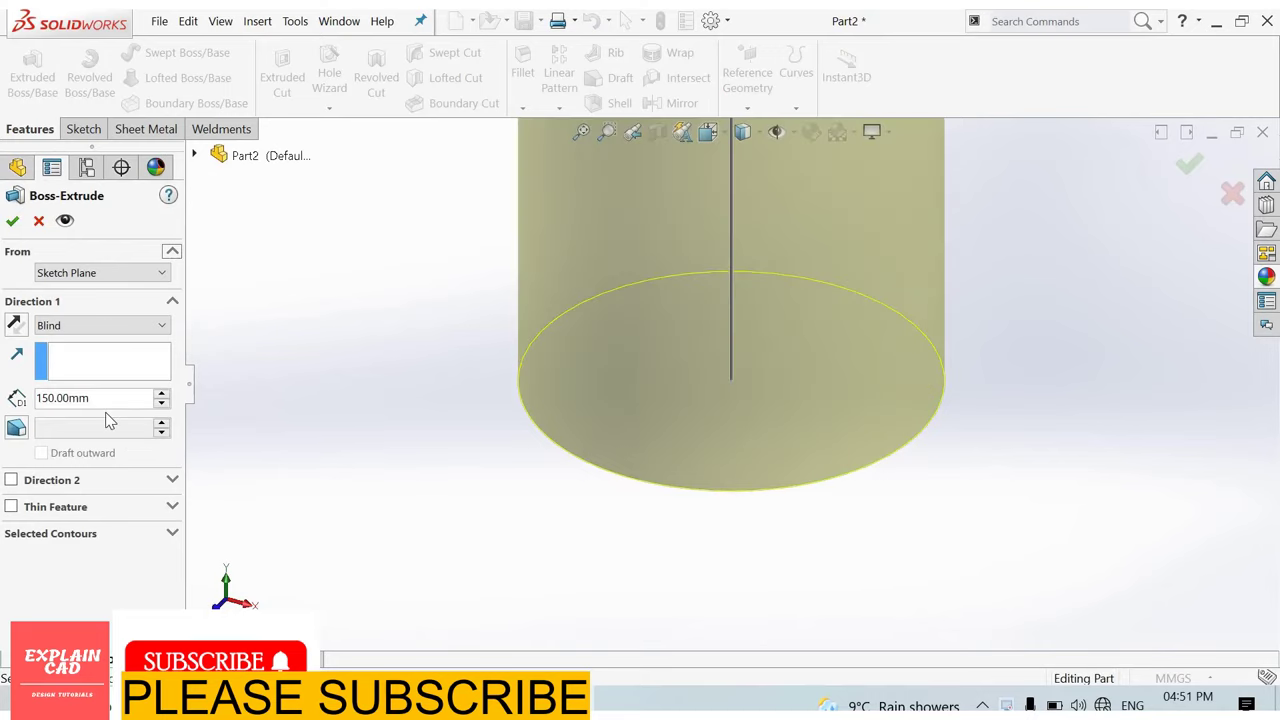
click(100, 325)
click(60, 414)
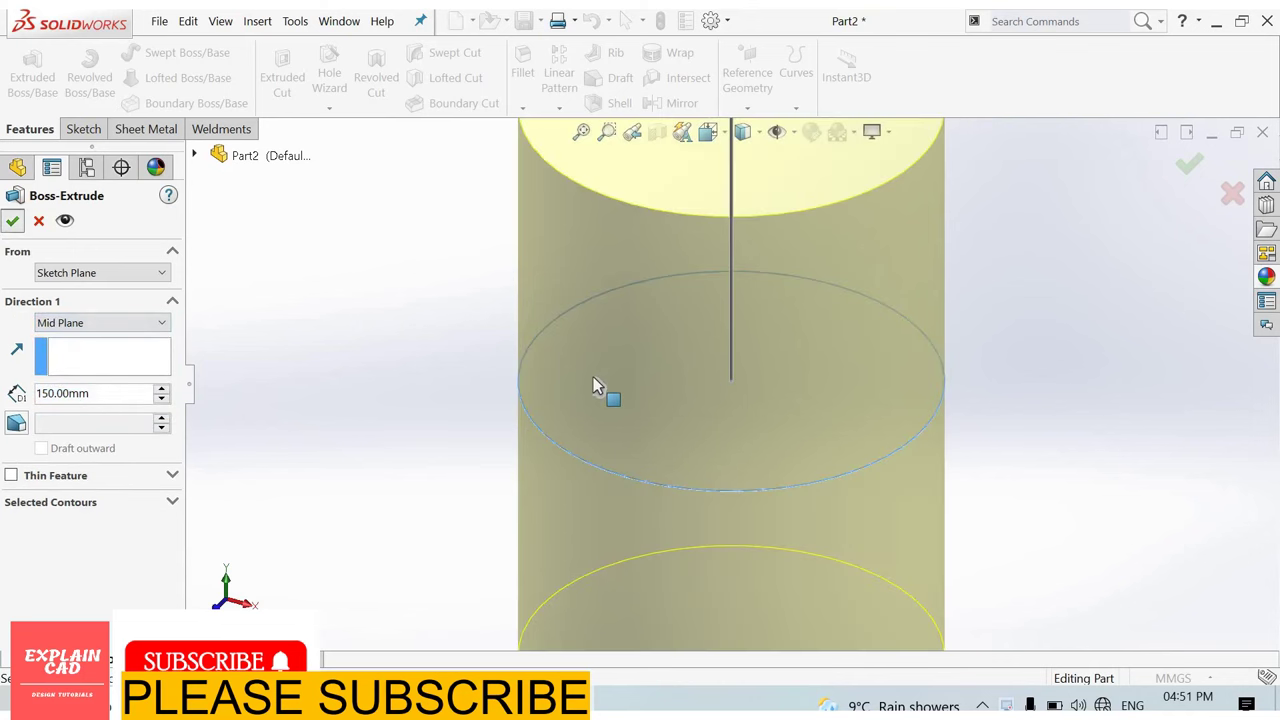
key(Return)
key(f)
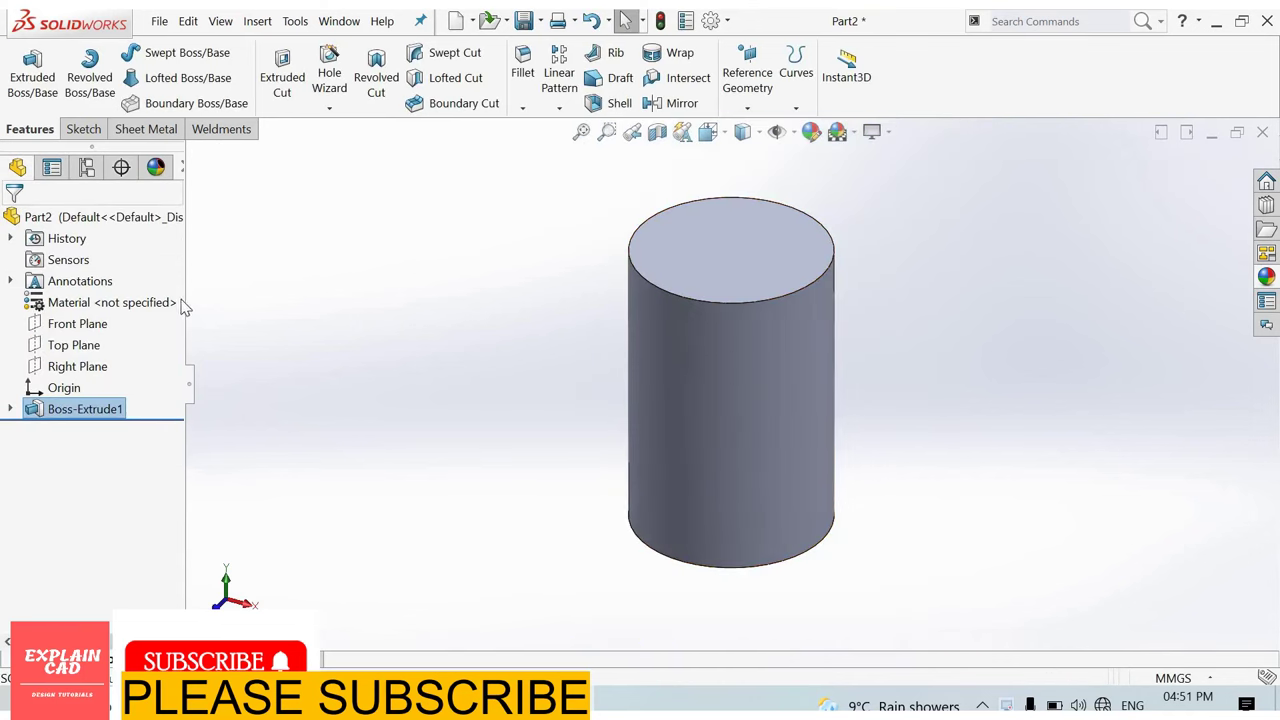
- Create Plane1 offset 50 mm from the Front Plane
click(743, 92)
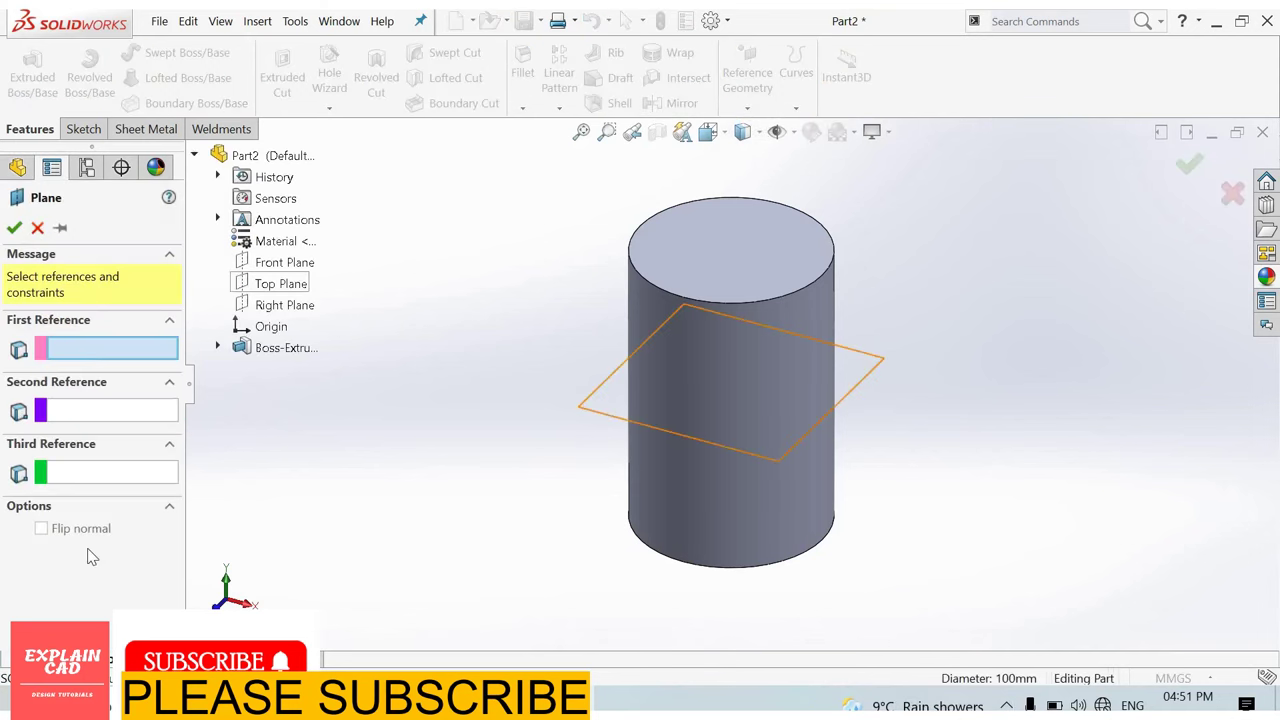
click(285, 262)
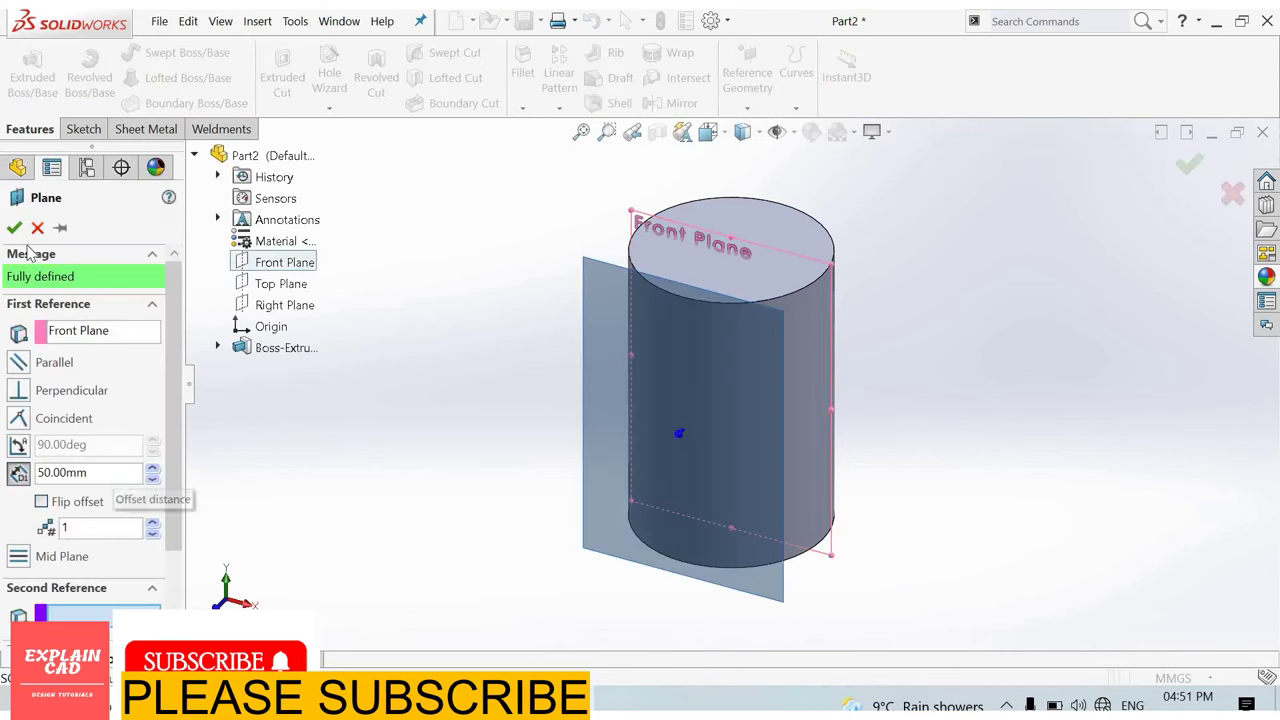
key(Return)
click(677, 415)
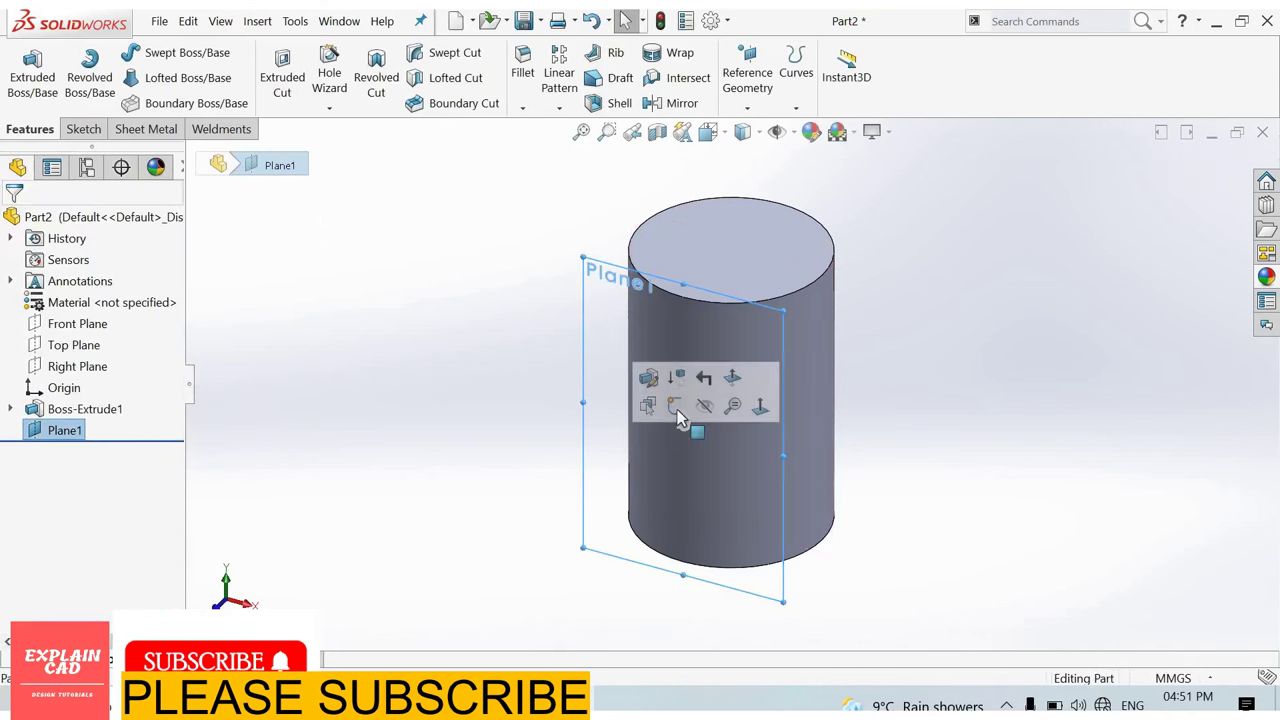
- On Plane1, draw a corner rectangle starting at the cylinder's top centre
click(678, 407)
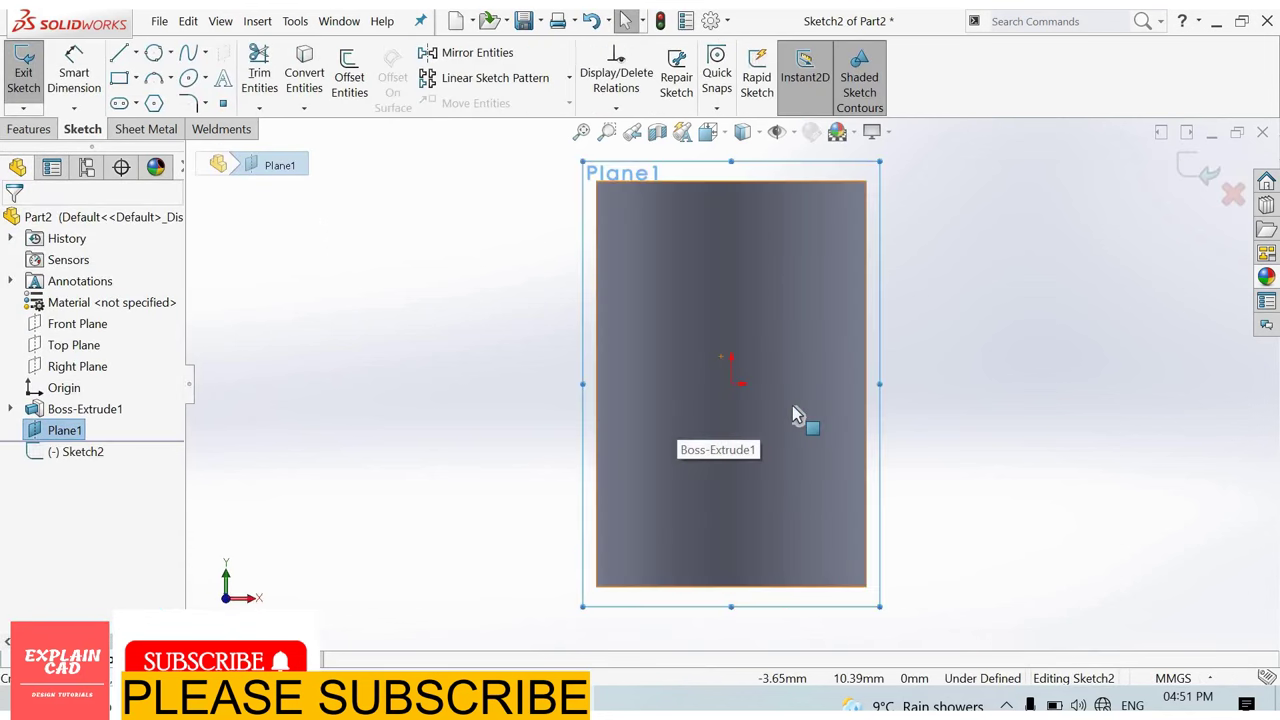
click(931, 377)
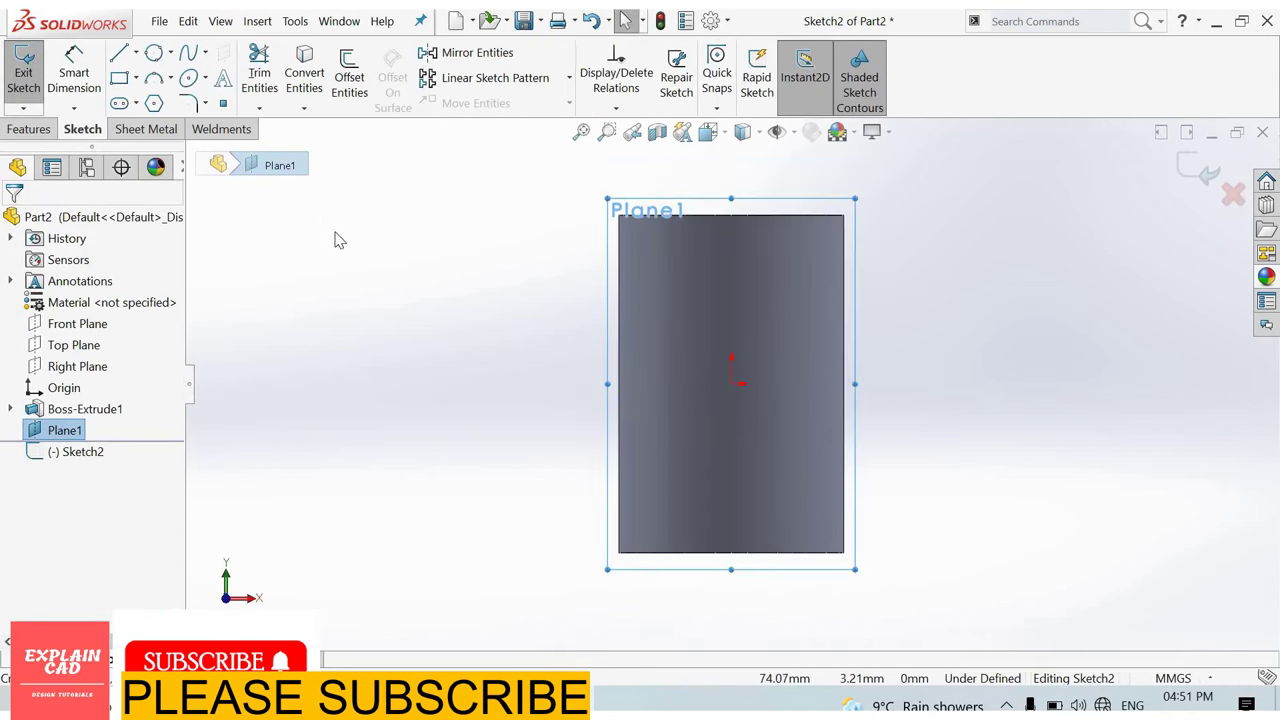
right_drag(340, 236, 340, 285)
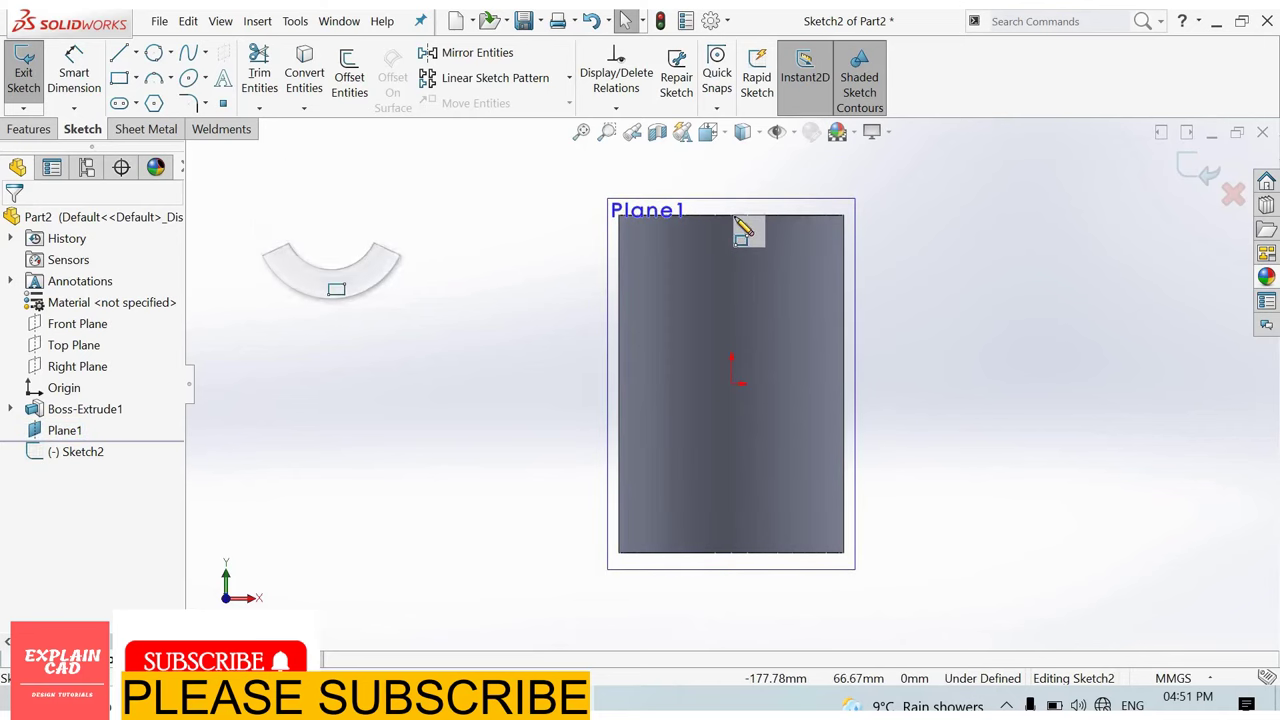
click(731, 215)
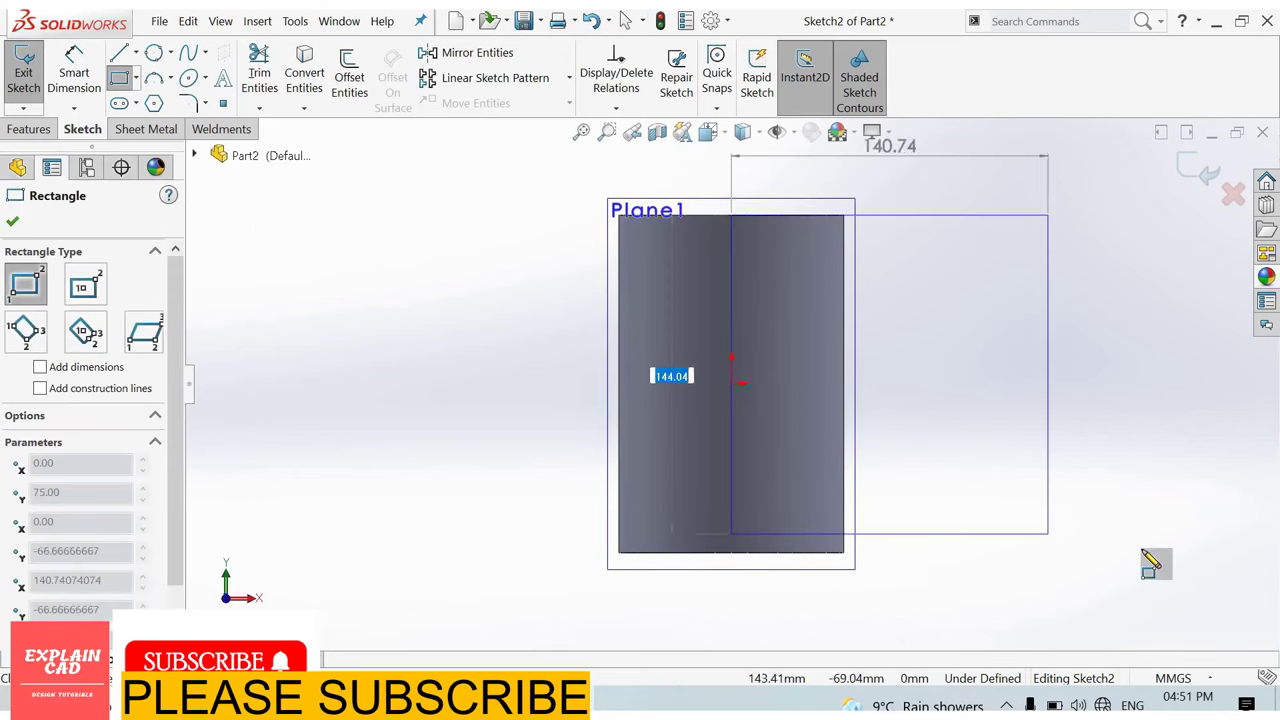
click(1180, 327)
right_click(1186, 335)
key(Escape)
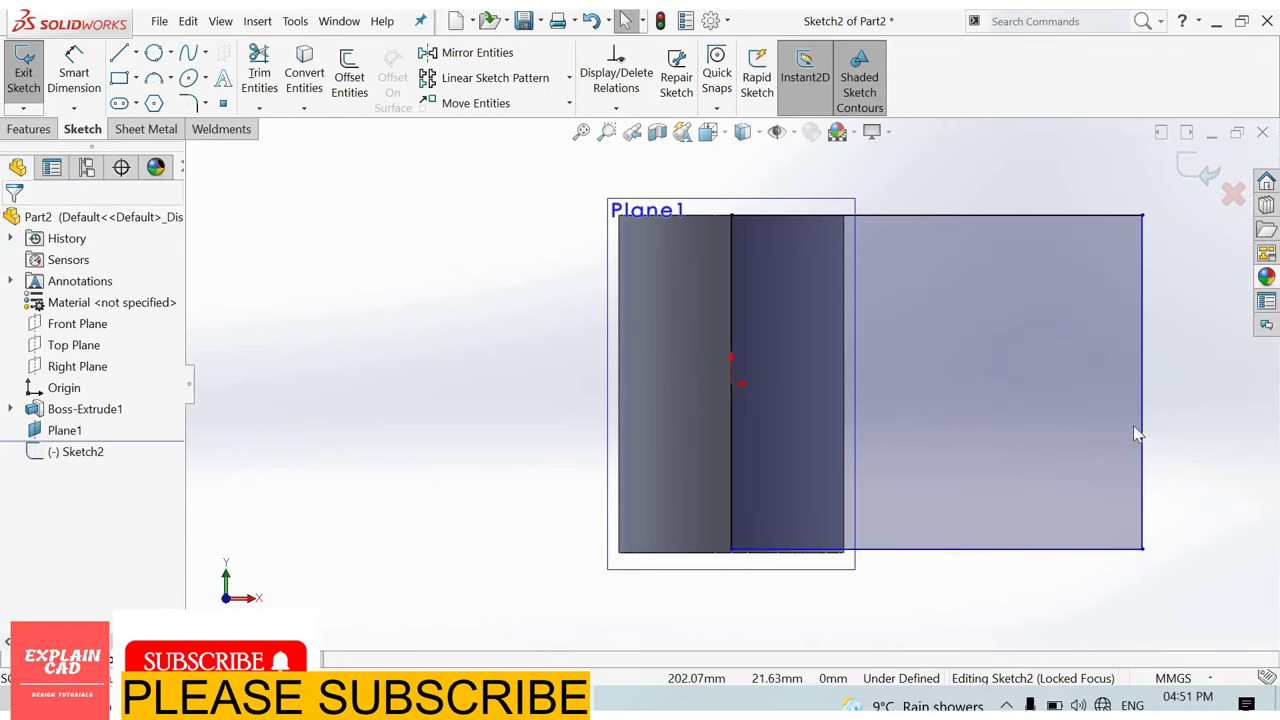
- Dimension the rectangle 314 mm wide and 150 mm tall
scroll(935, 285, up, 2)
right_drag(930, 272, 927, 236)
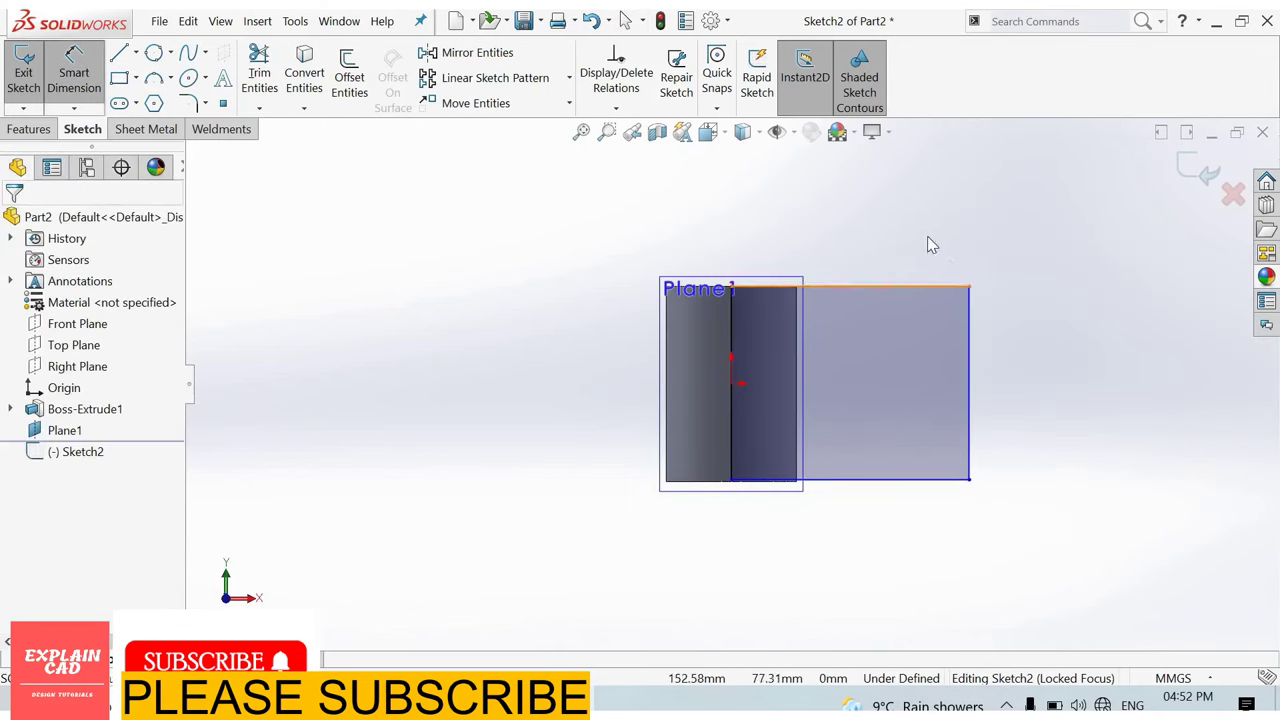
click(927, 286)
click(927, 236)
text(314)
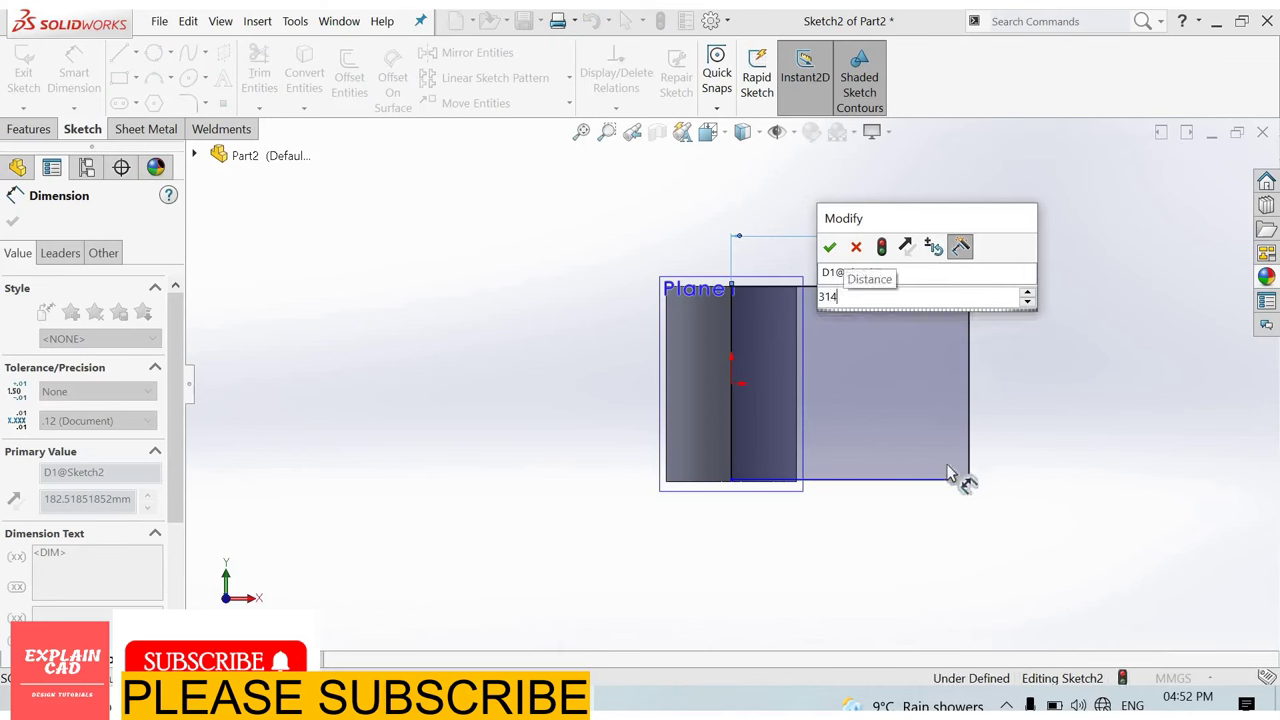
key(Return)
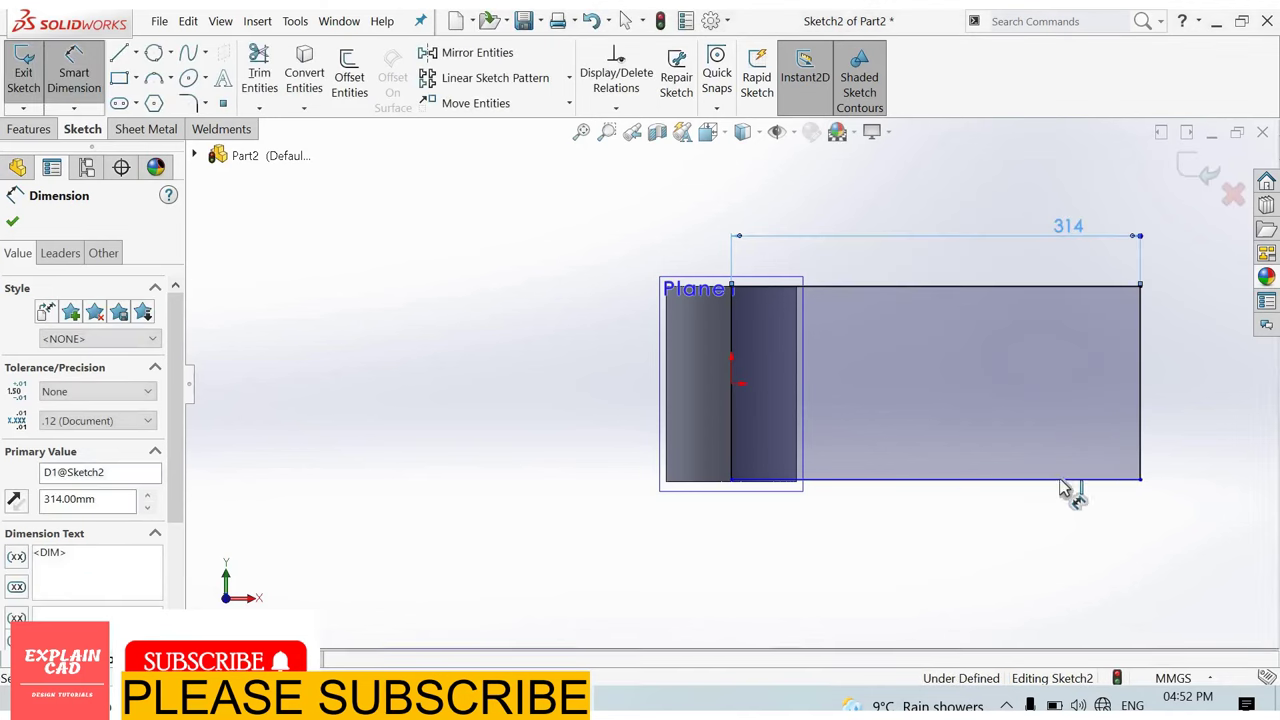
click(1145, 440)
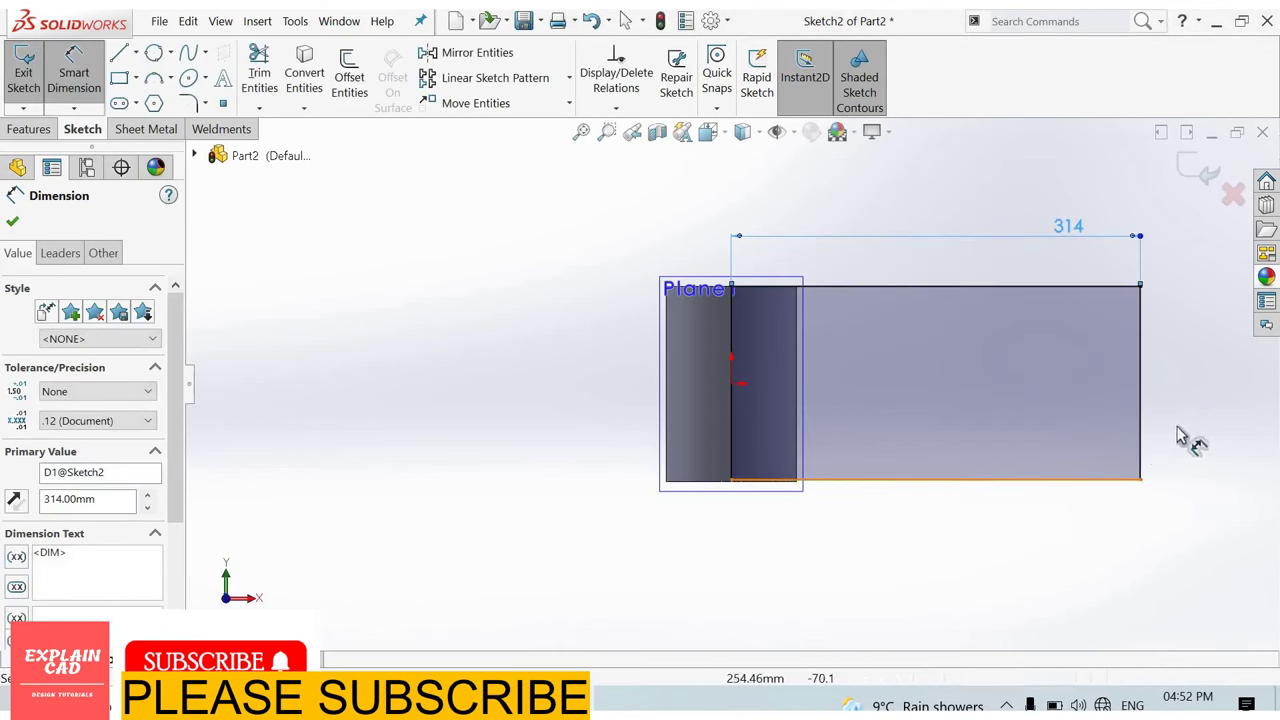
click(1182, 441)
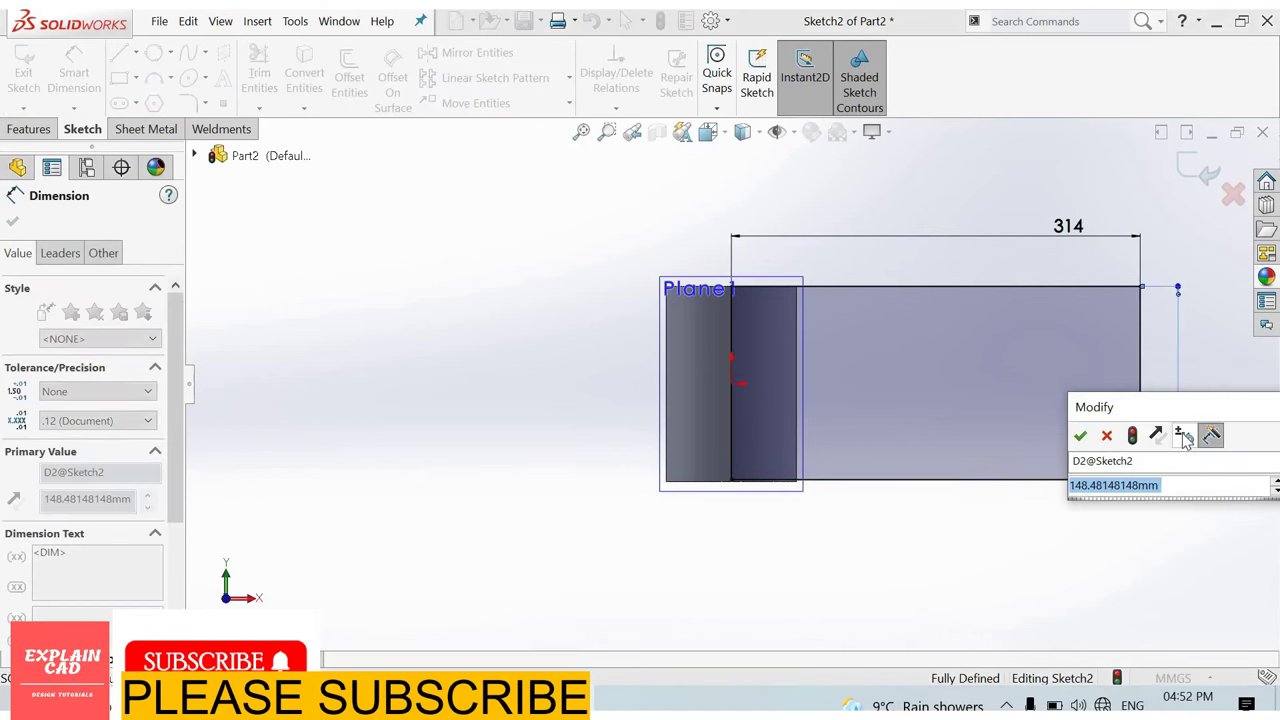
text(150)
key(Return)
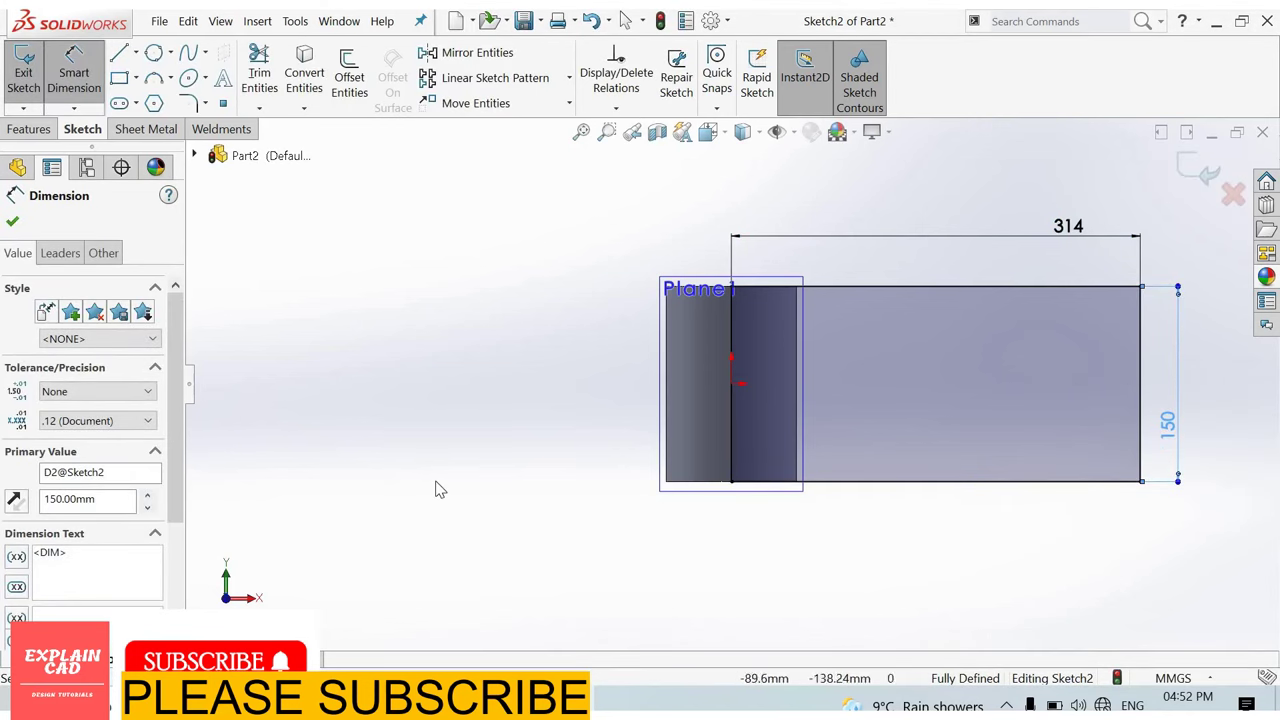
- Convert the rectangle's edges to construction geometry
right_click(686, 474)
click(1060, 430)
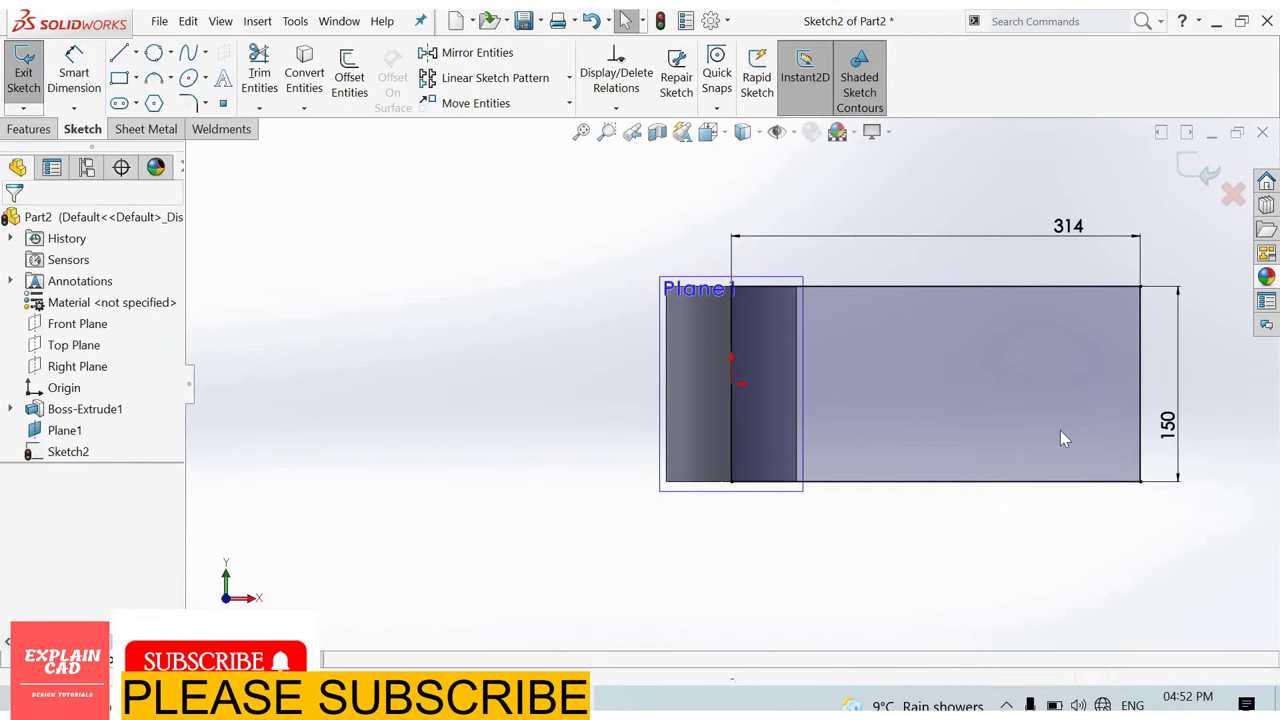
double_click(1138, 391)
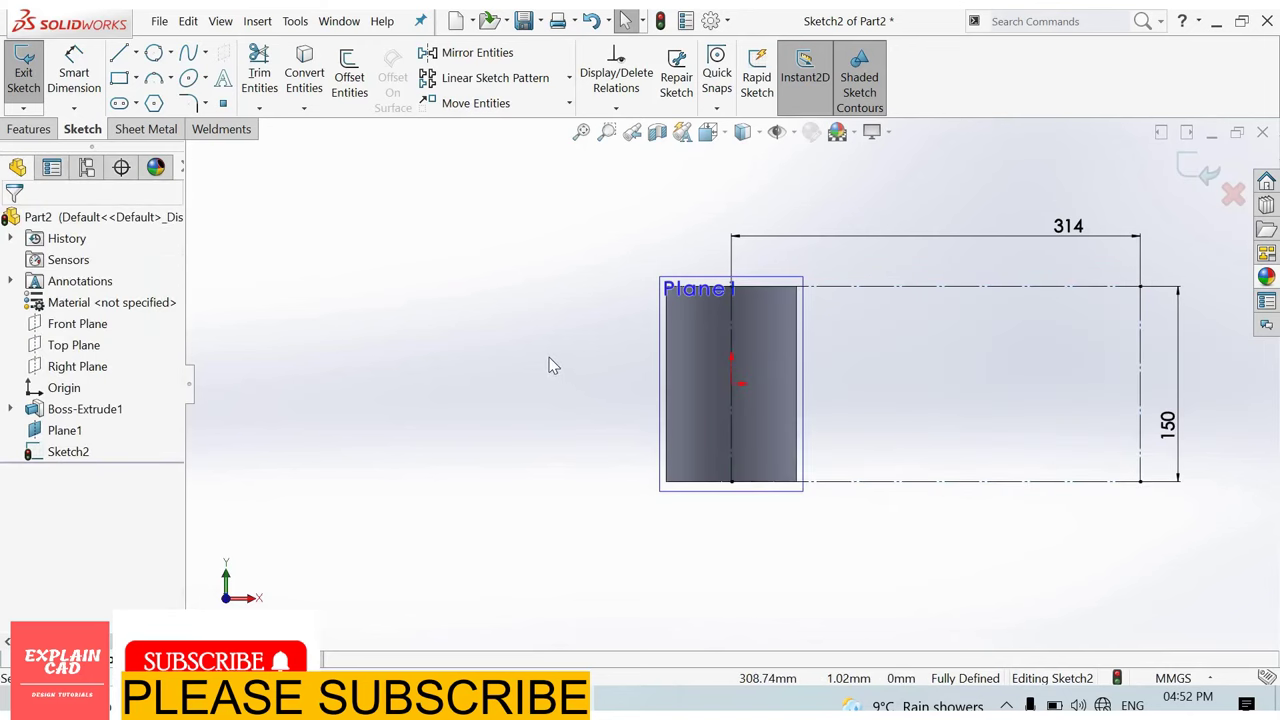
click(66, 436)
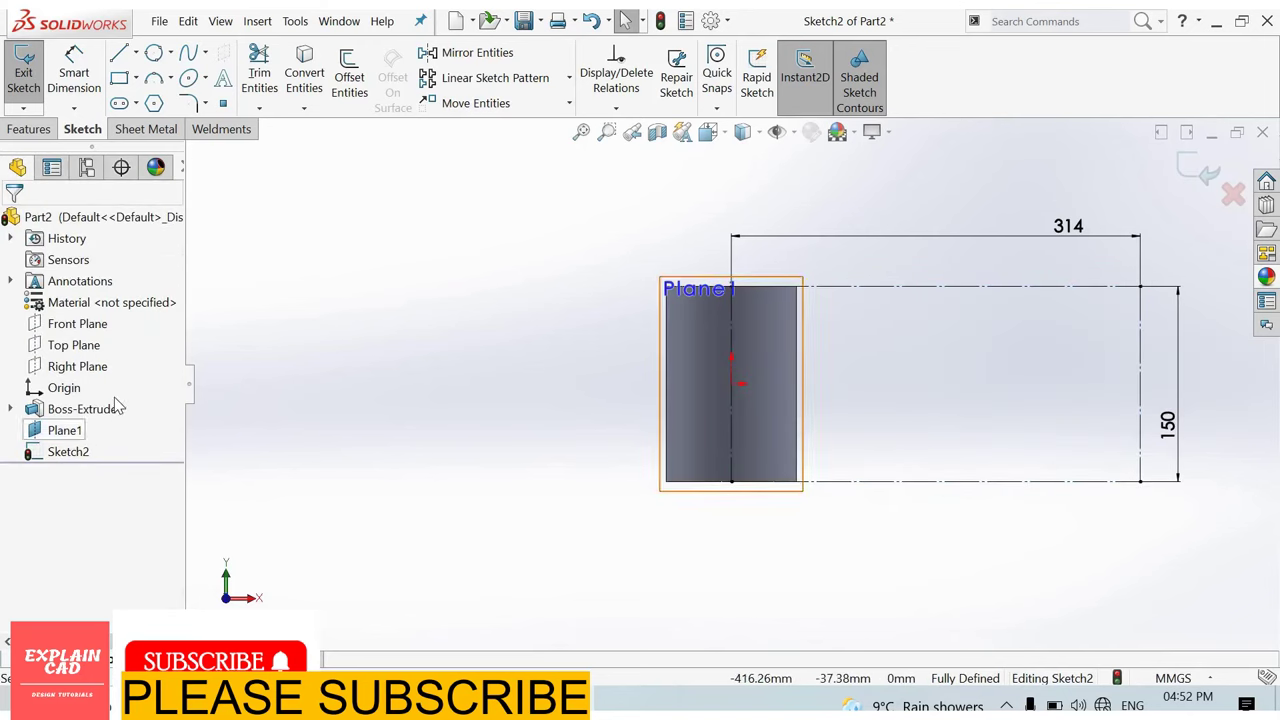
click(64, 430)
- Draw a small circle near the rectangle's top edge
click(843, 344)
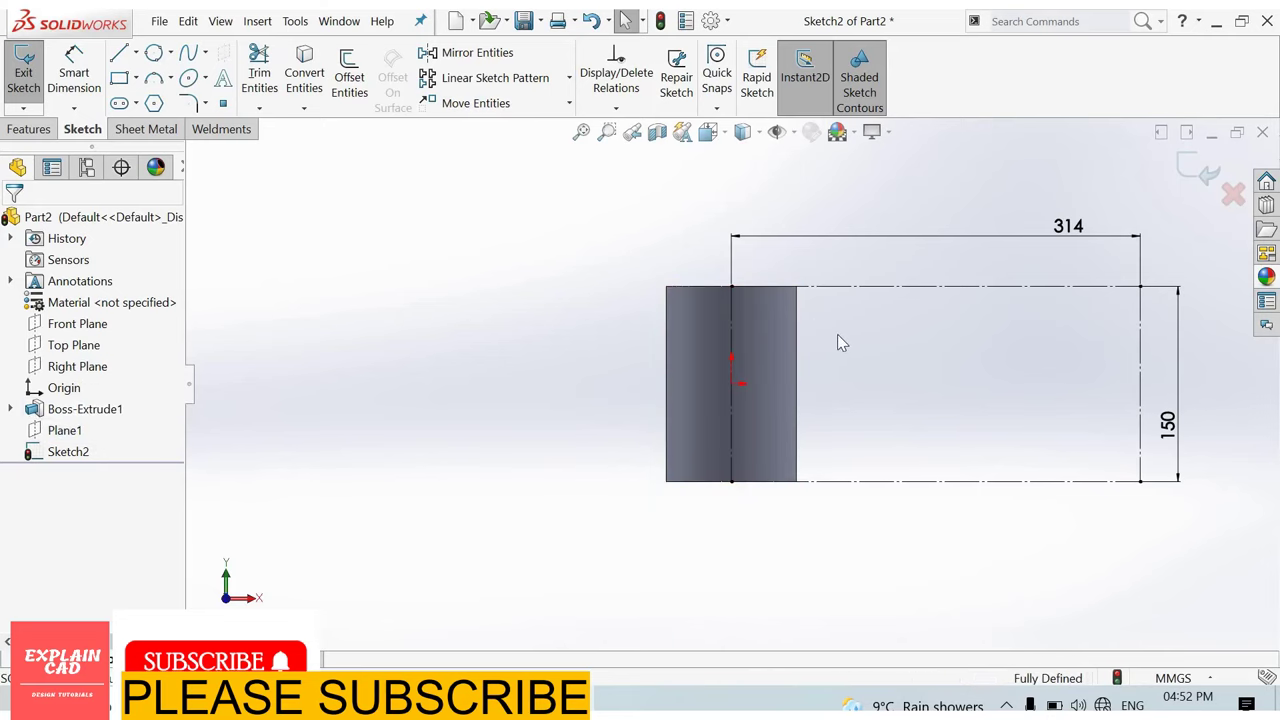
scroll(409, 266, down, 2)
scroll(503, 299, down, 3)
scroll(503, 299, up, 1)
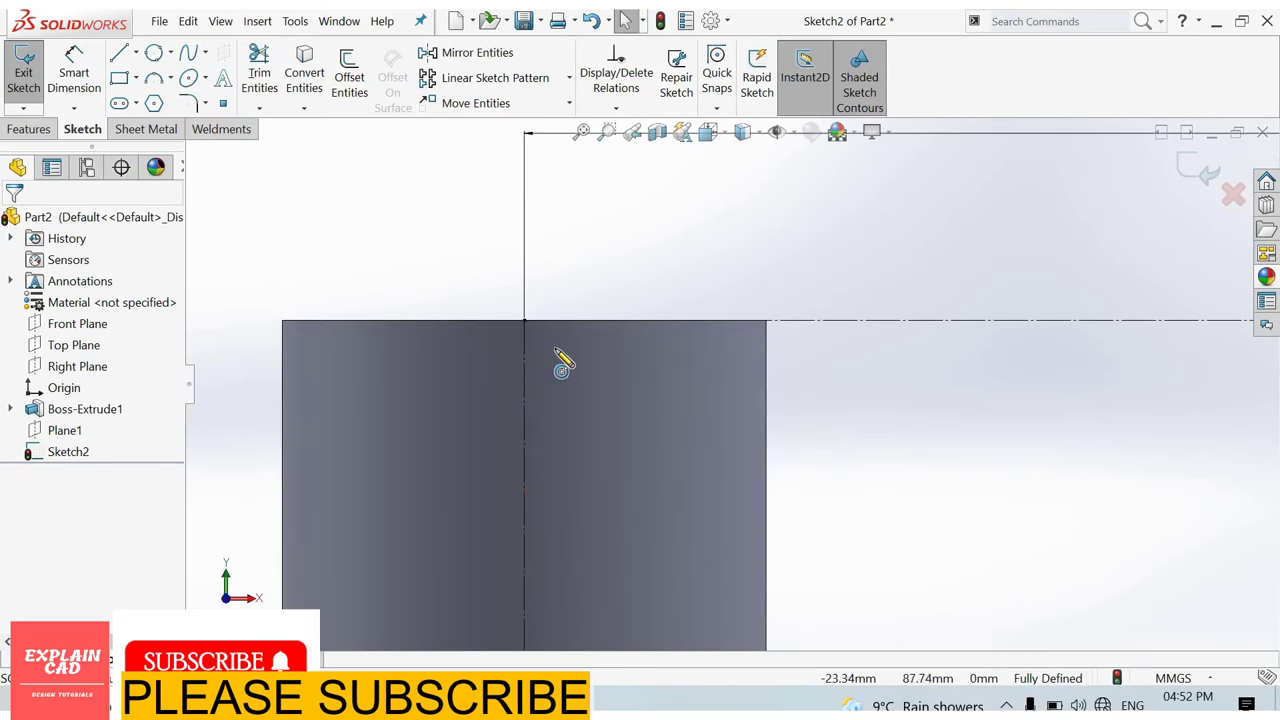
drag(555, 348, 568, 356)
right_click(643, 289)
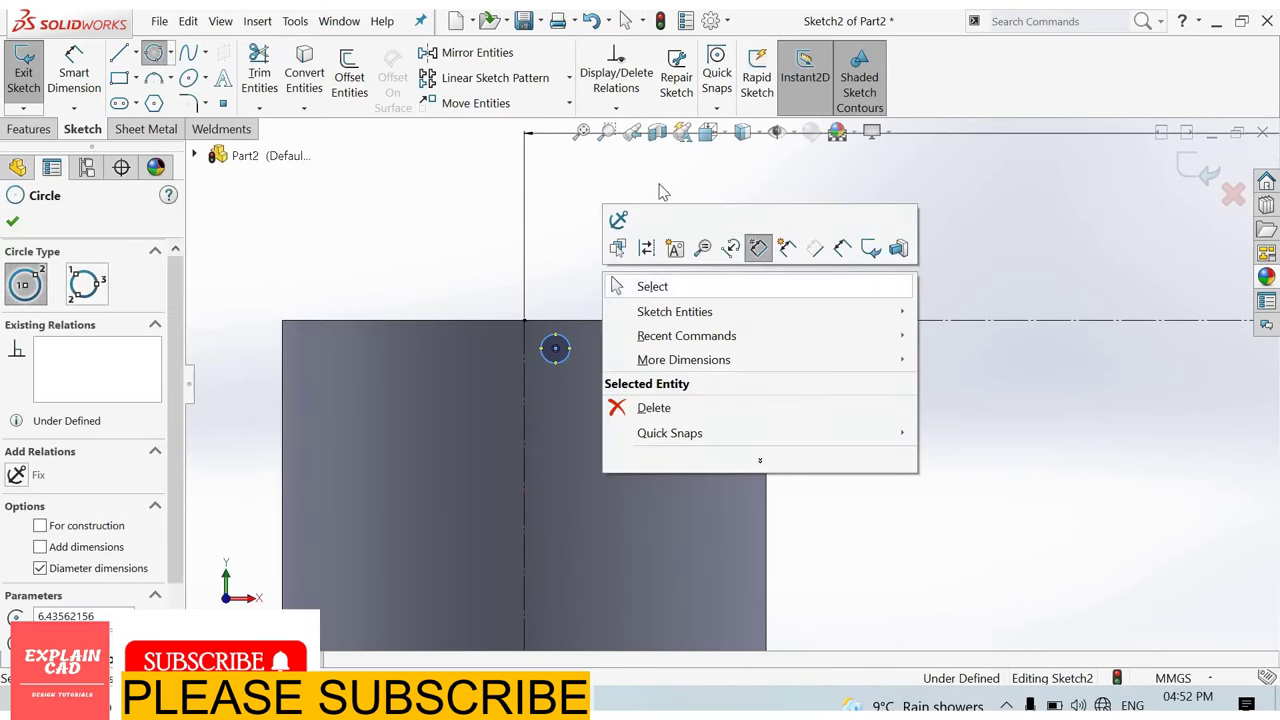
click(618, 286)
- Locate the circle centre 10 mm from the top line and 10 mm from the centreline
right_drag(606, 338, 597, 333)
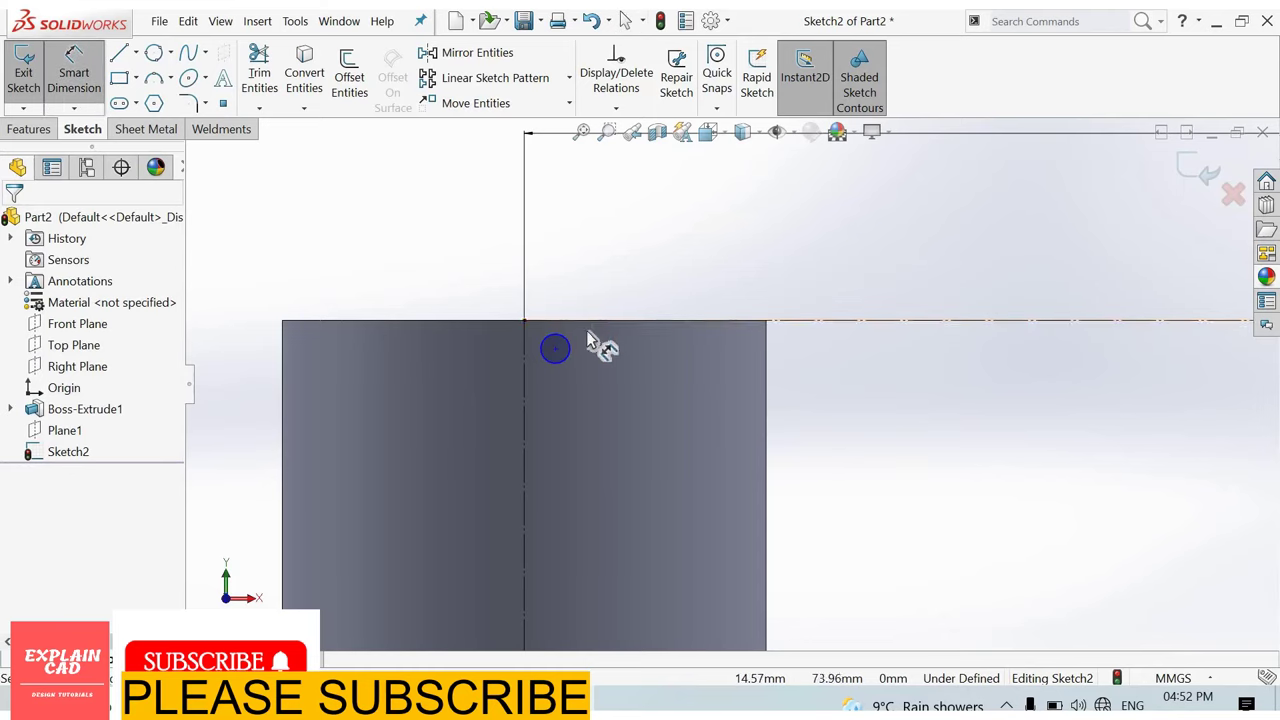
drag(580, 321, 591, 349)
click(683, 281)
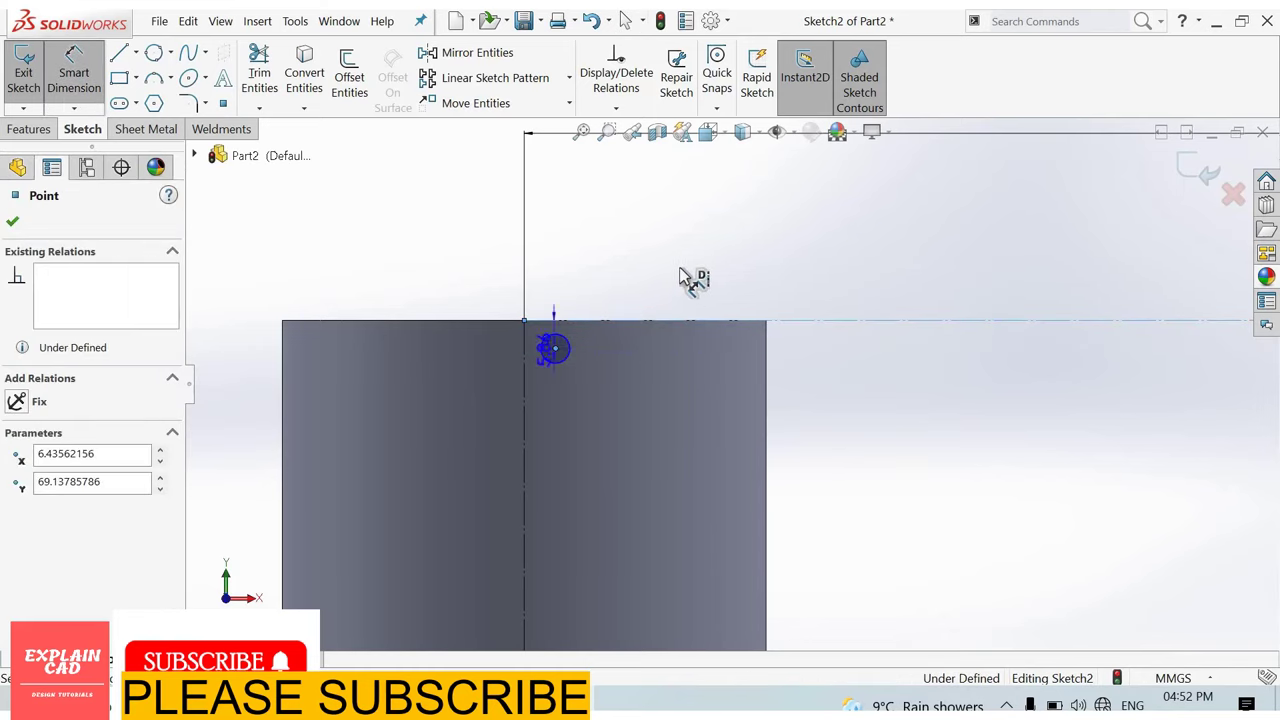
click(678, 276)
text(1)
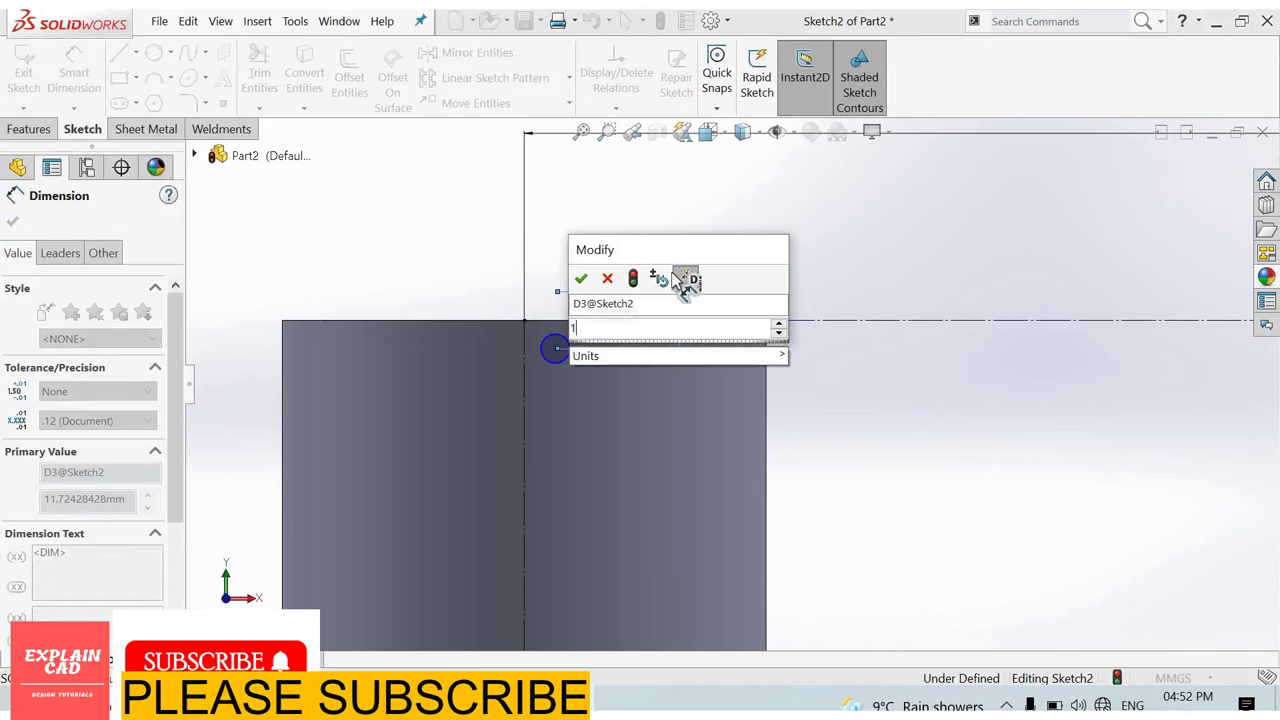
text(0)
key(Return)
click(525, 348)
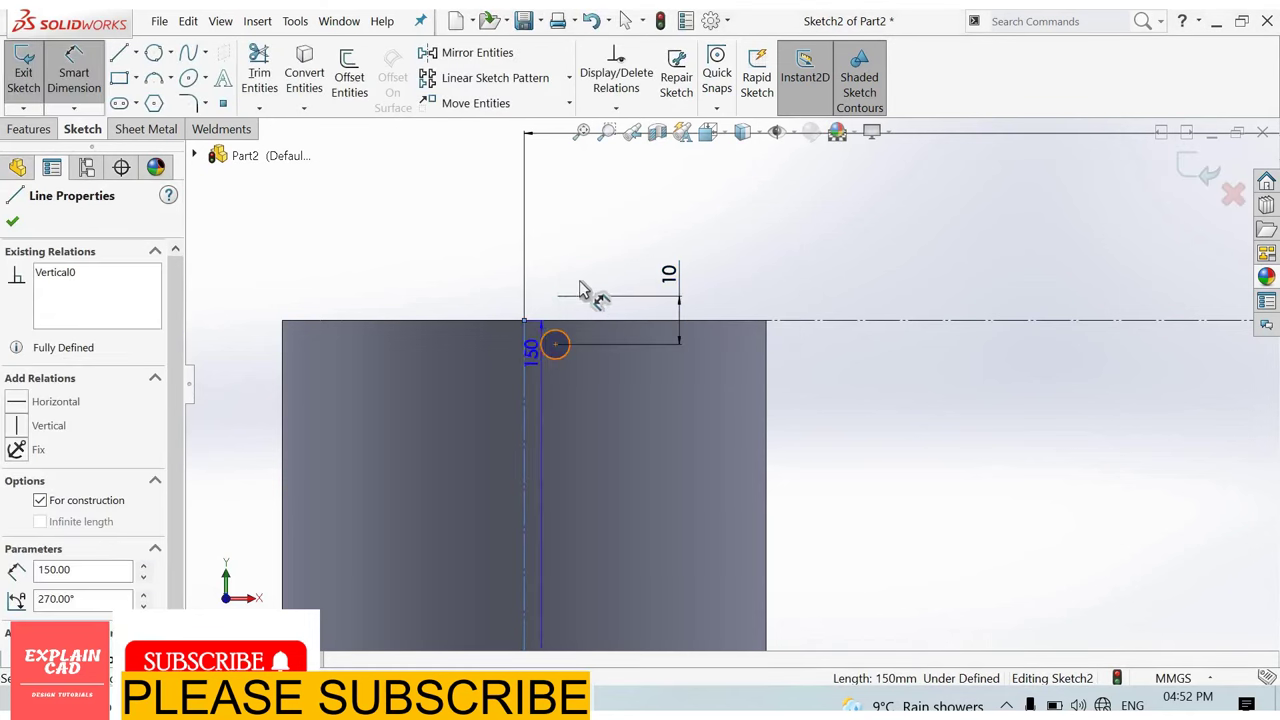
click(555, 345)
click(584, 265)
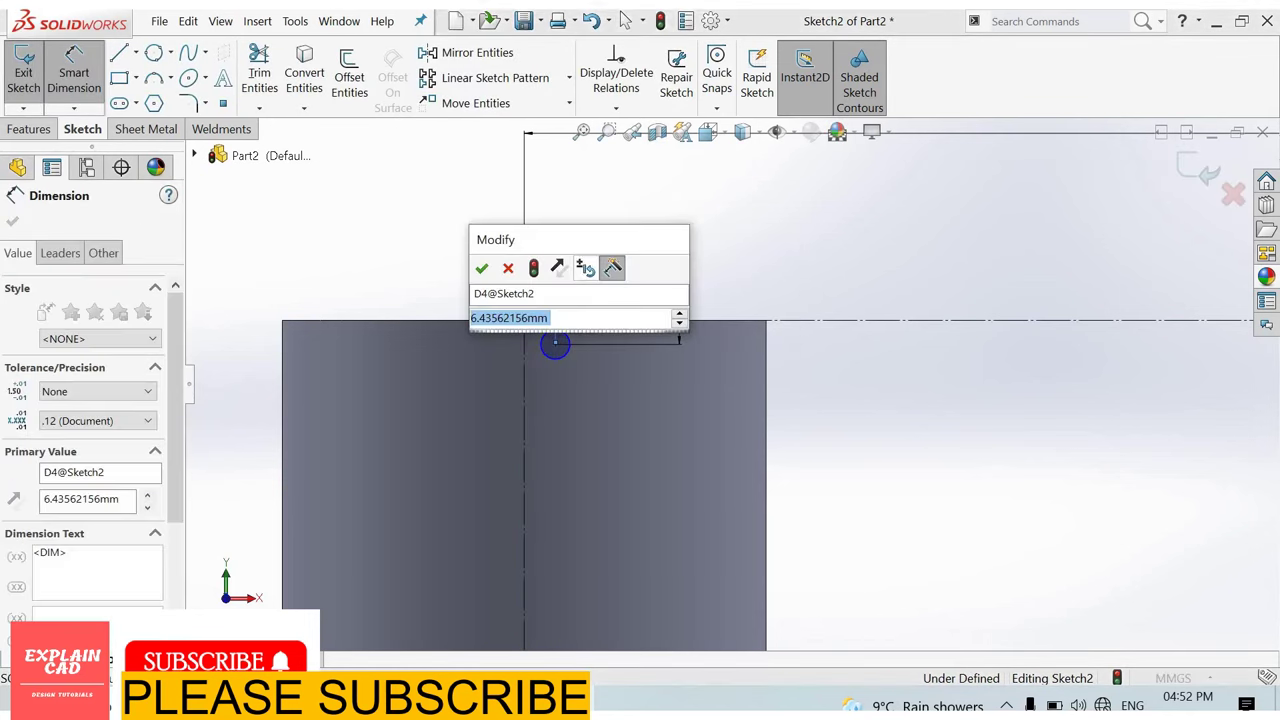
text(10)
key(Return)
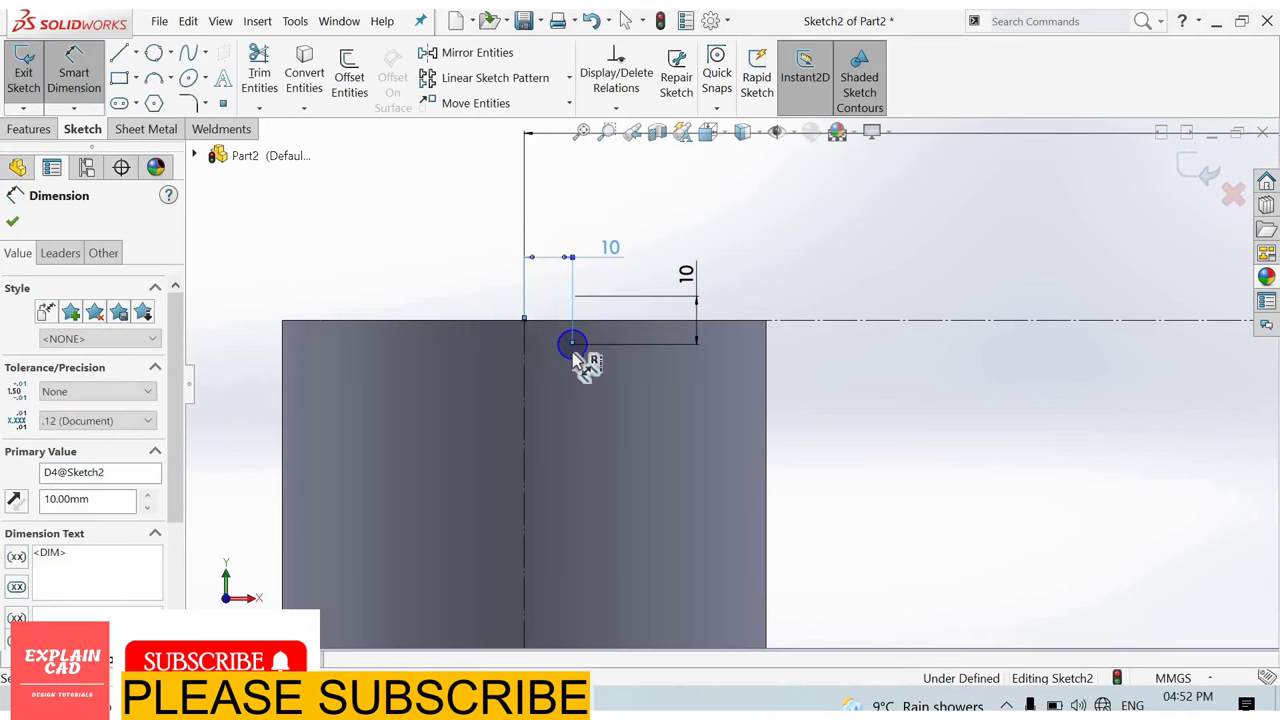
- Set the circle's diameter to 15 mm and change its top-line distance to 18 mm
click(497, 287)
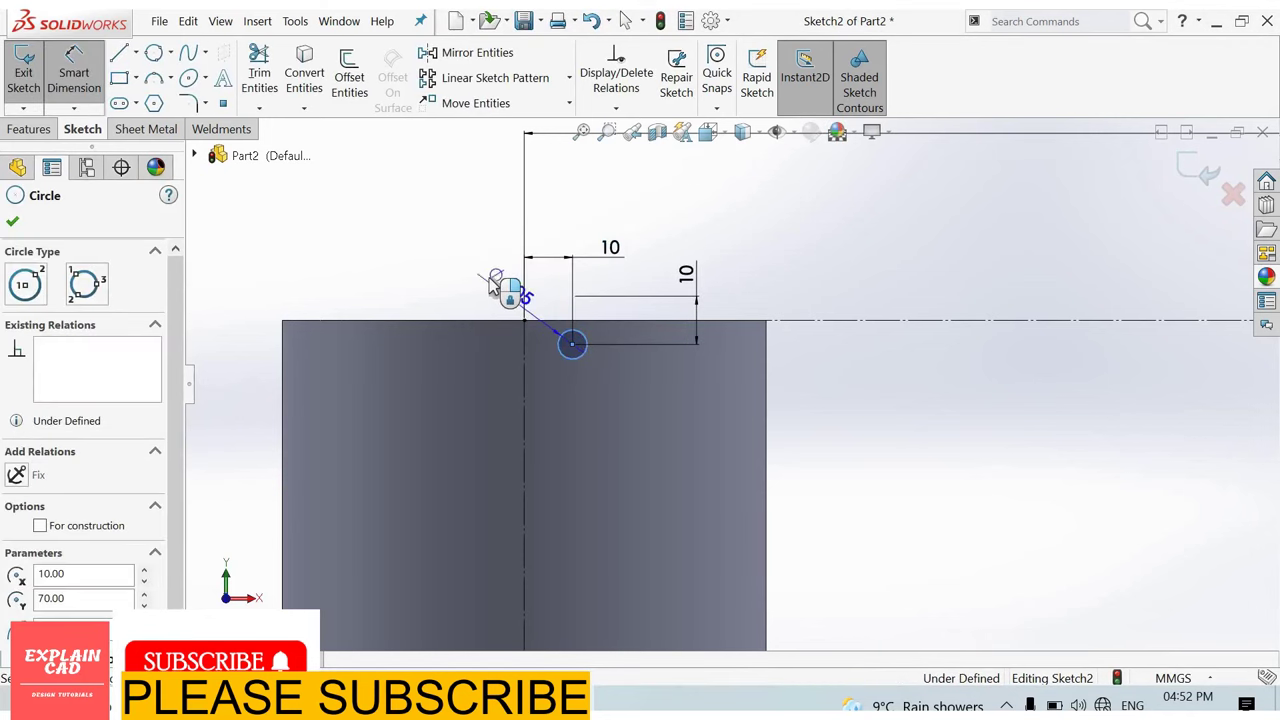
click(490, 285)
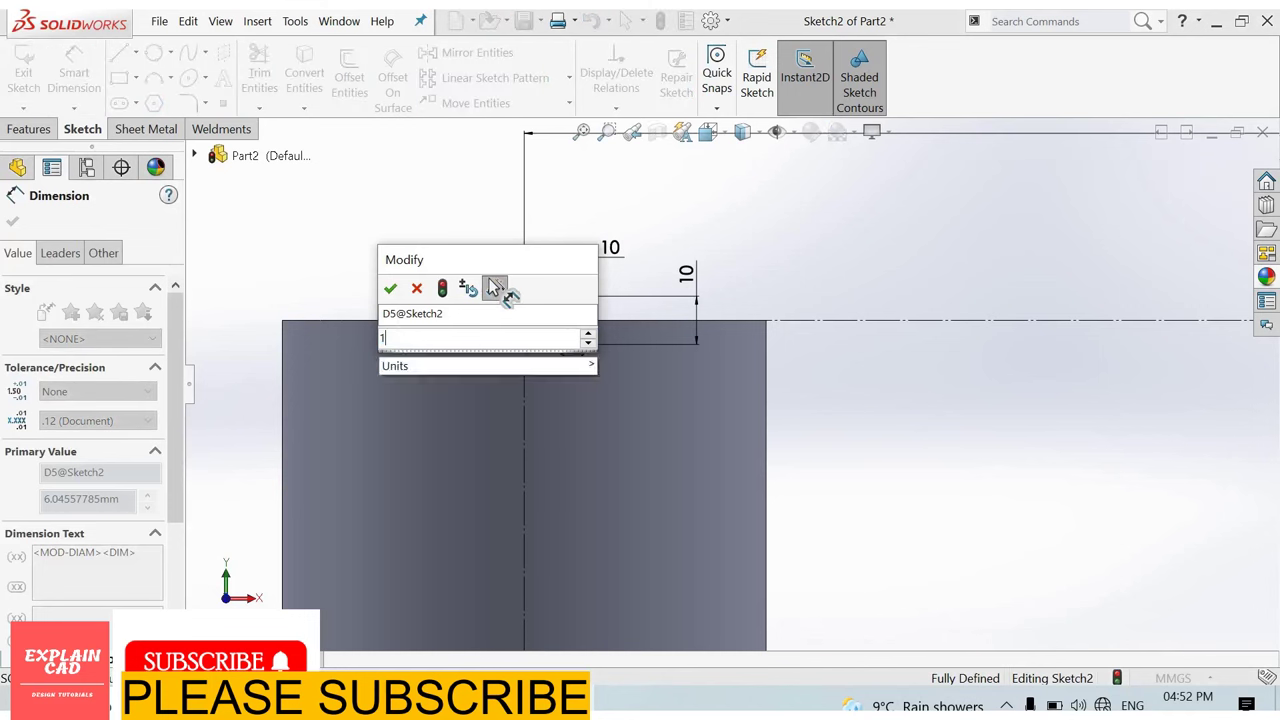
text(15)
key(Return)
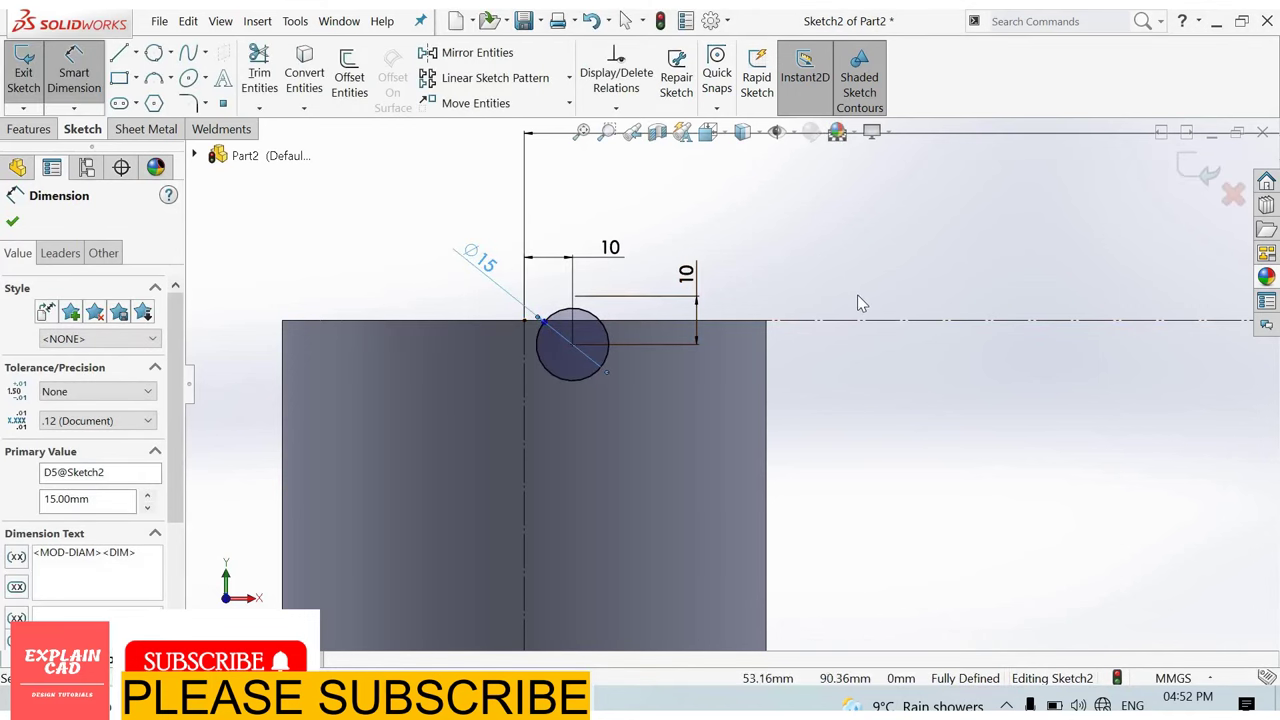
right_click(796, 238)
click(845, 300)
scroll(688, 372, up, 3)
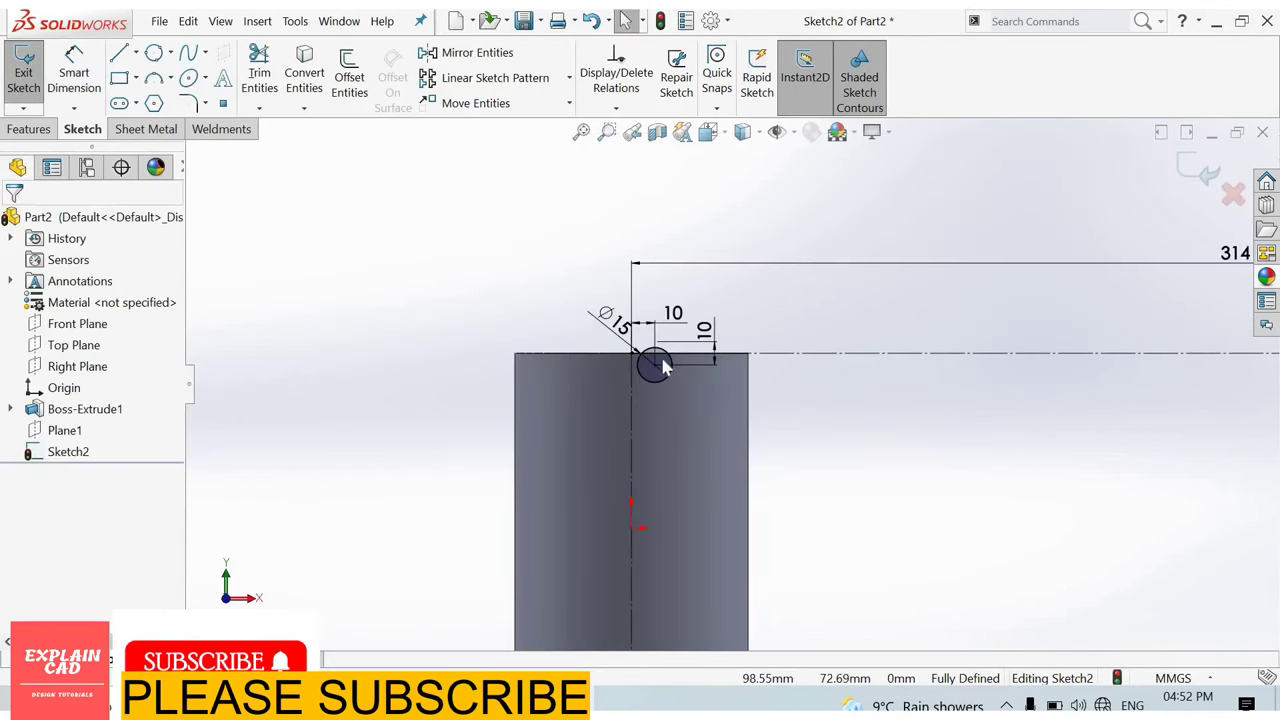
scroll(645, 353, down, 3)
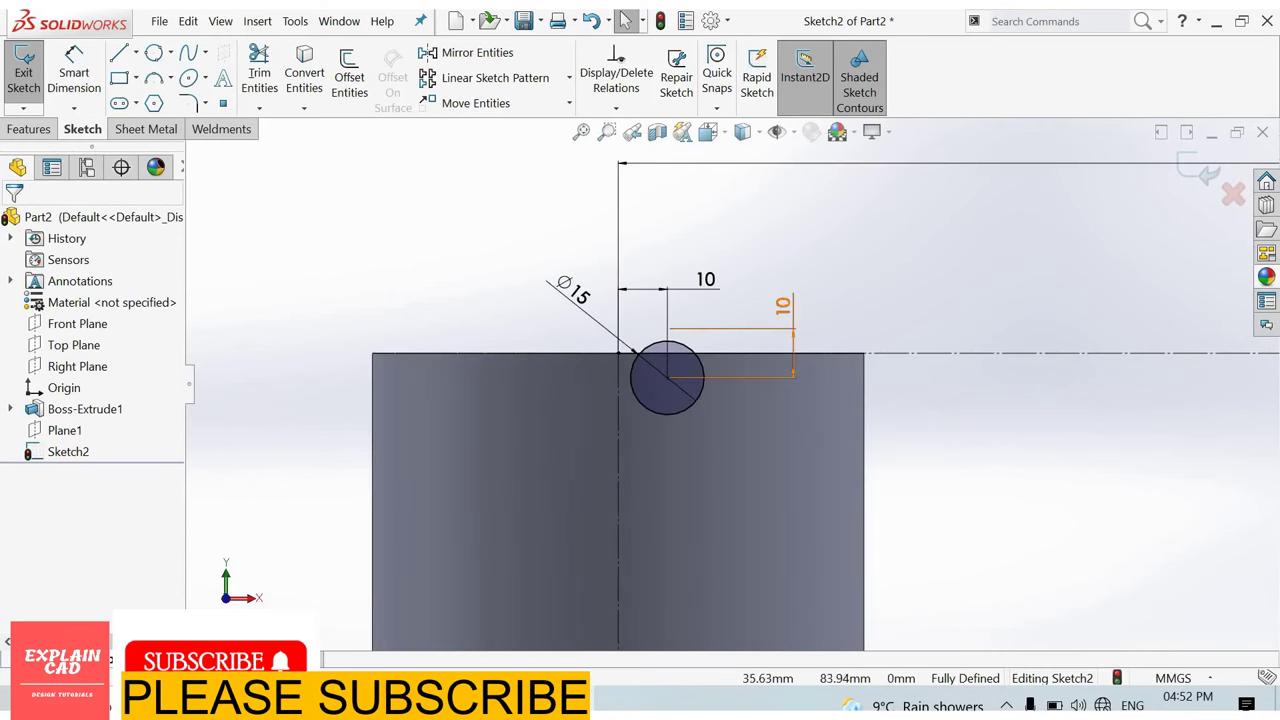
click(788, 305)
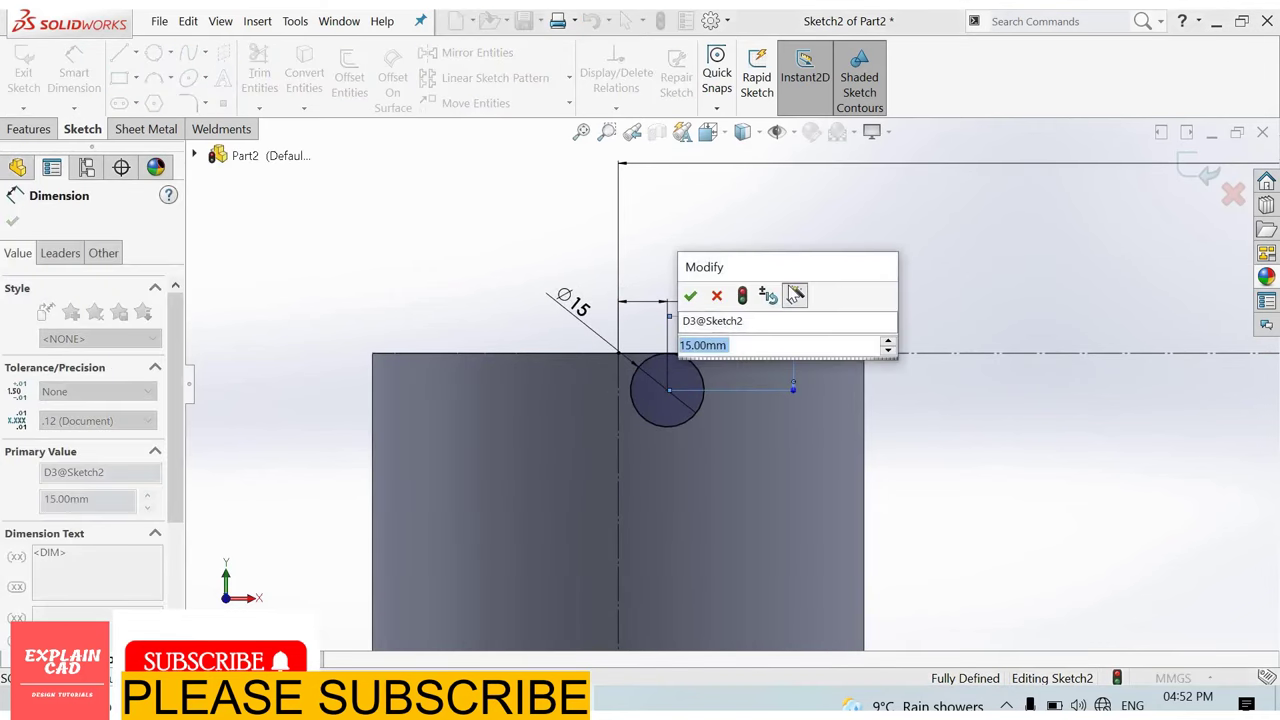
text(18)
key(Return)
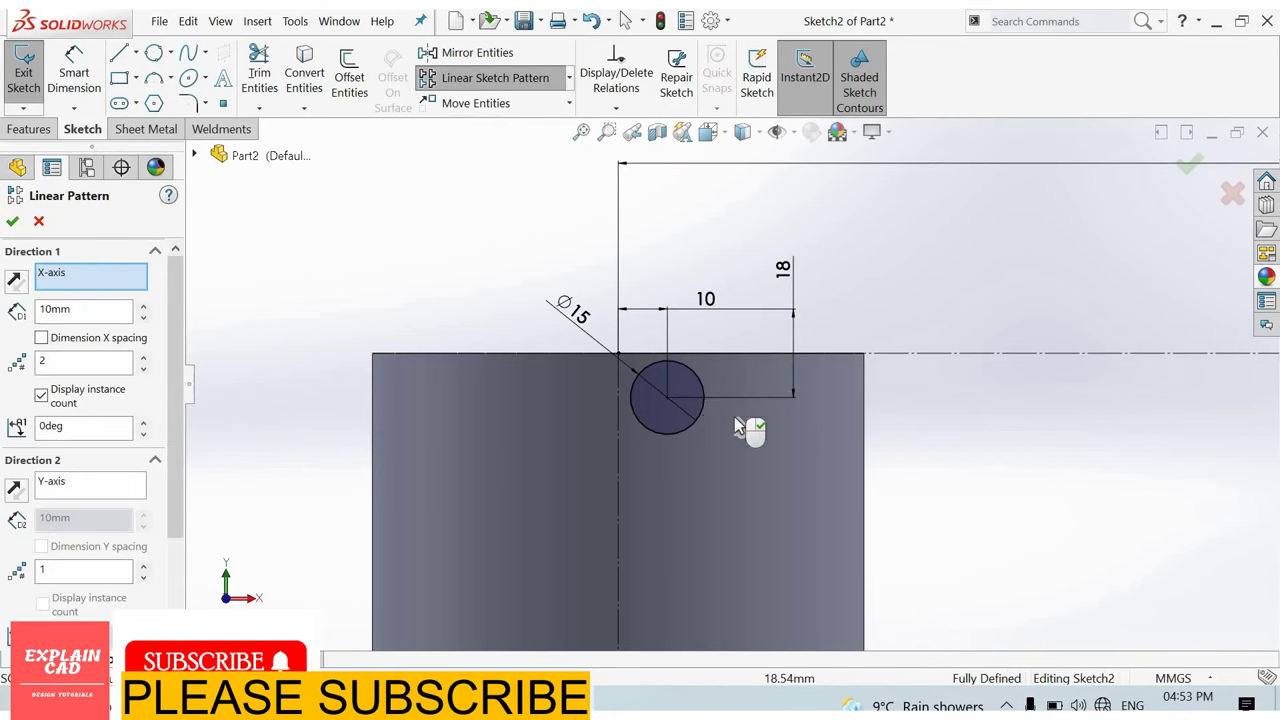
- Pattern the Ø15 circle along the X-axis: 16 instances at 20 mm spacing
click(700, 412)
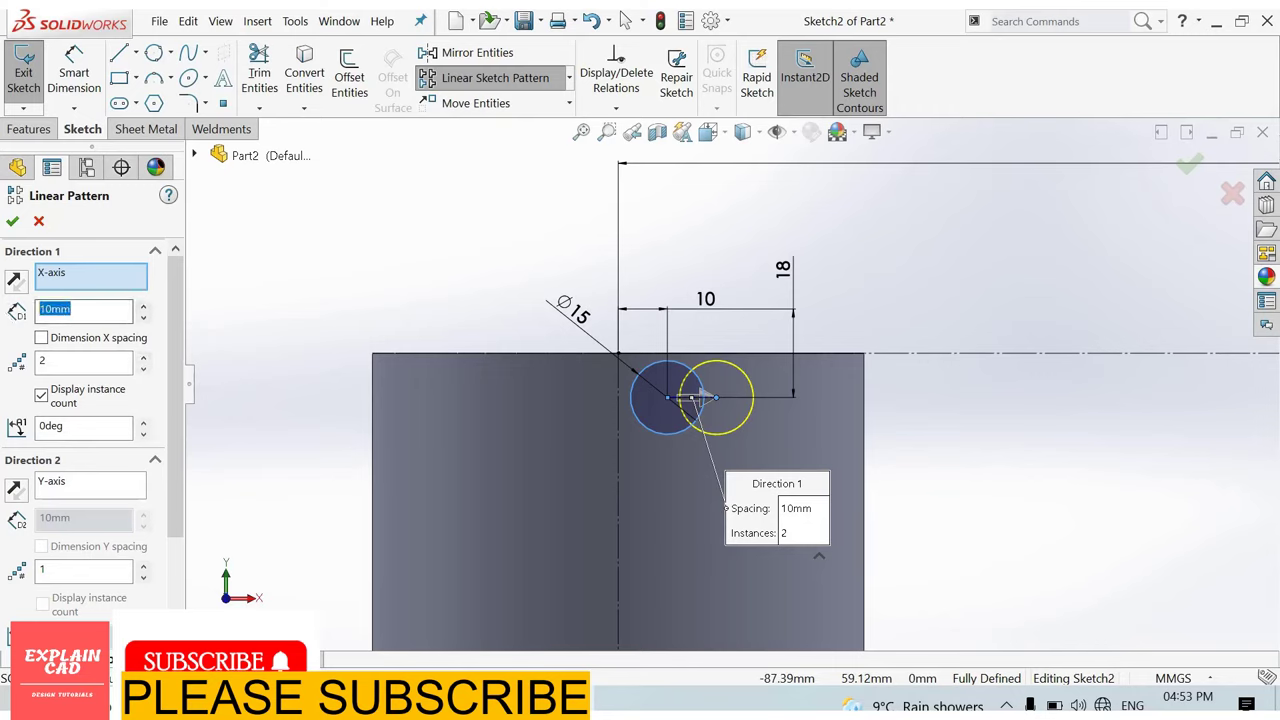
text(15)
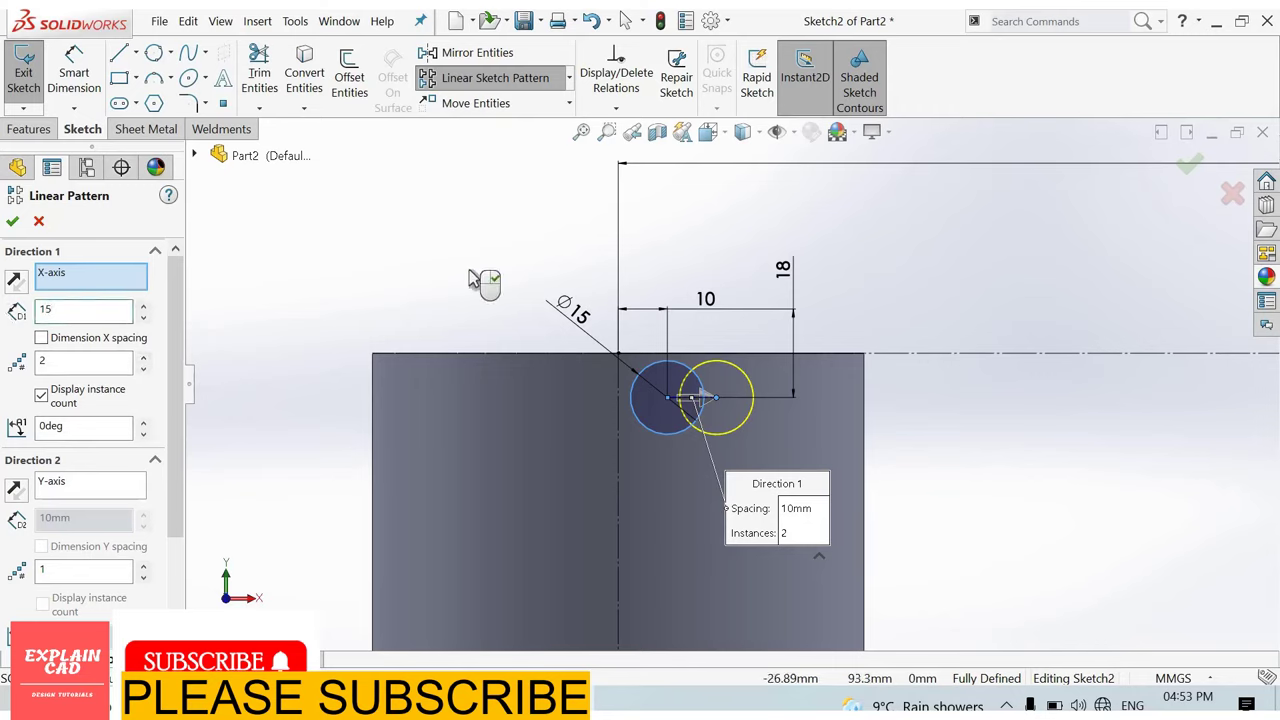
key(Return)
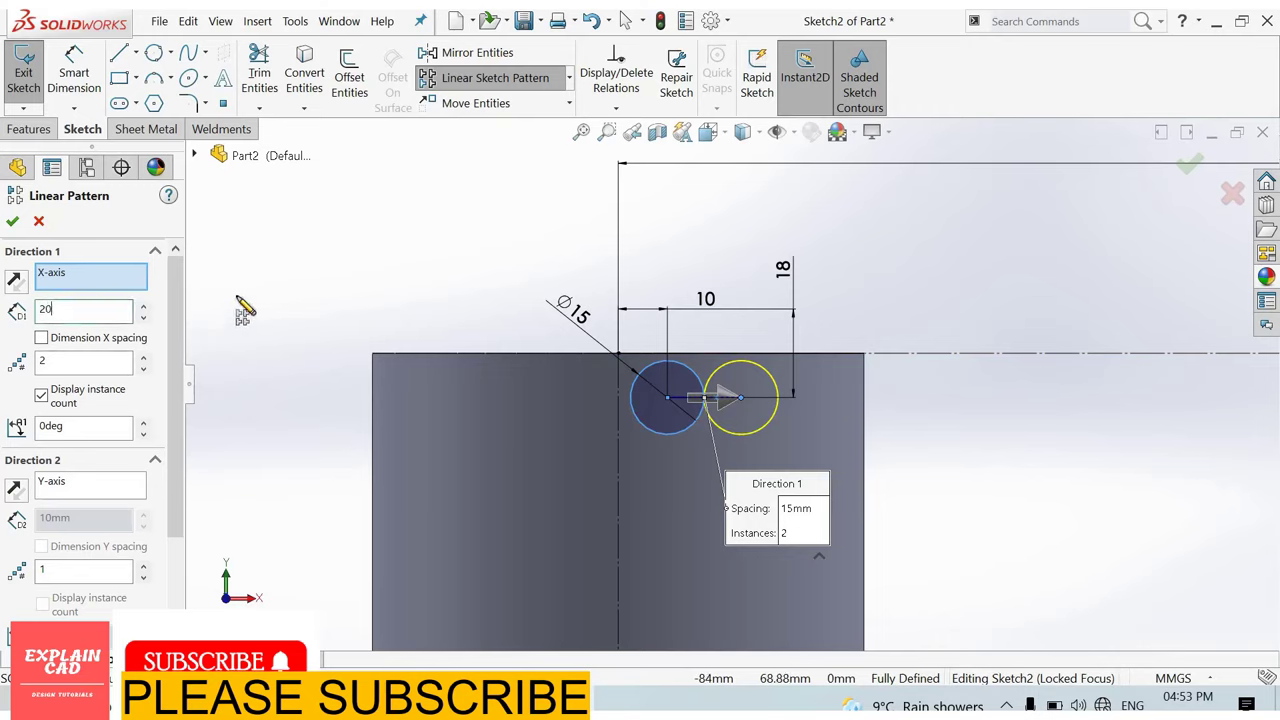
key(Return)
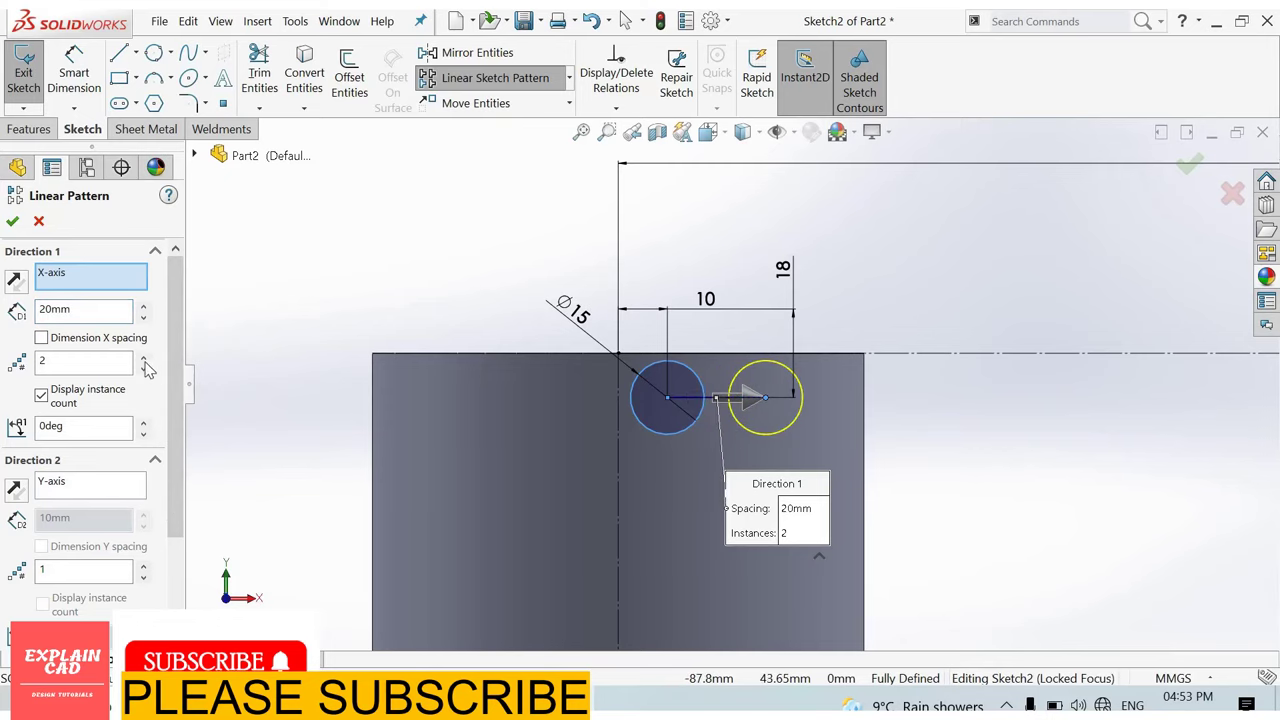
scroll(730, 410, up, 5)
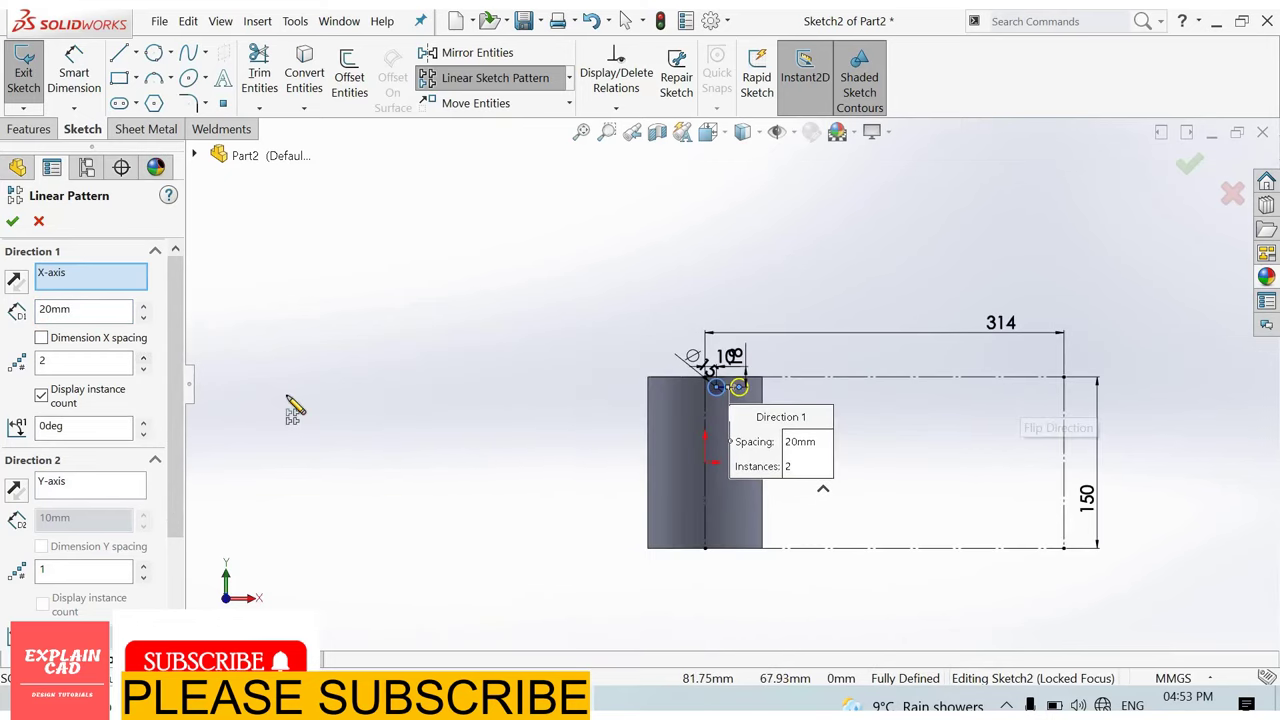
click(143, 361)
click(143, 361)
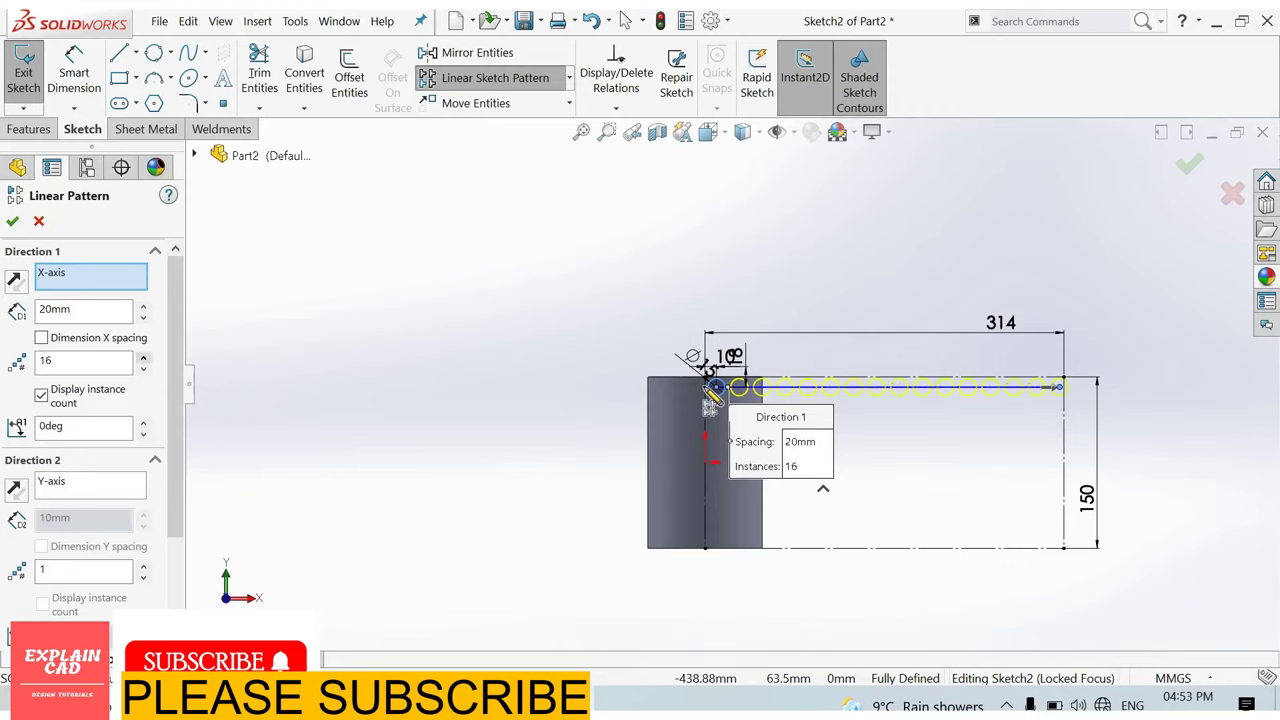
scroll(757, 420, down, 3)
scroll(660, 410, down, 2)
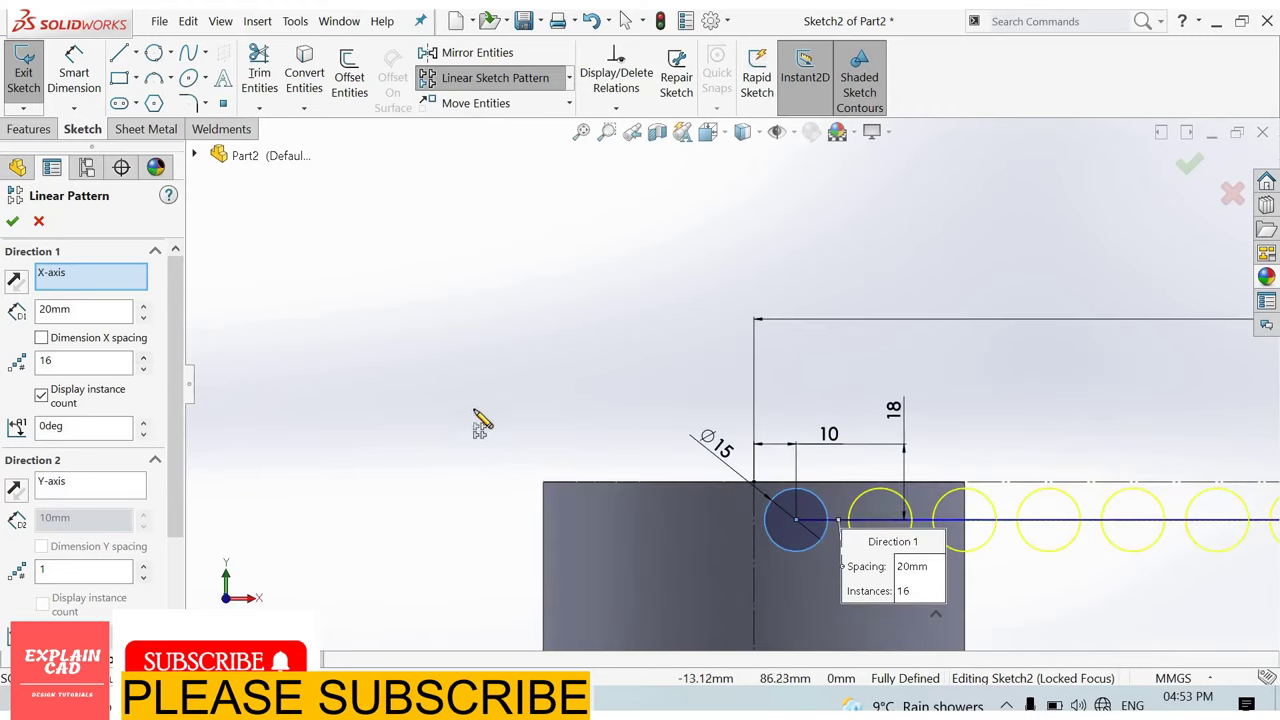
- Add a downward second direction of 8 rows at 20 mm spacing and accept the 16×8 grid
click(143, 565)
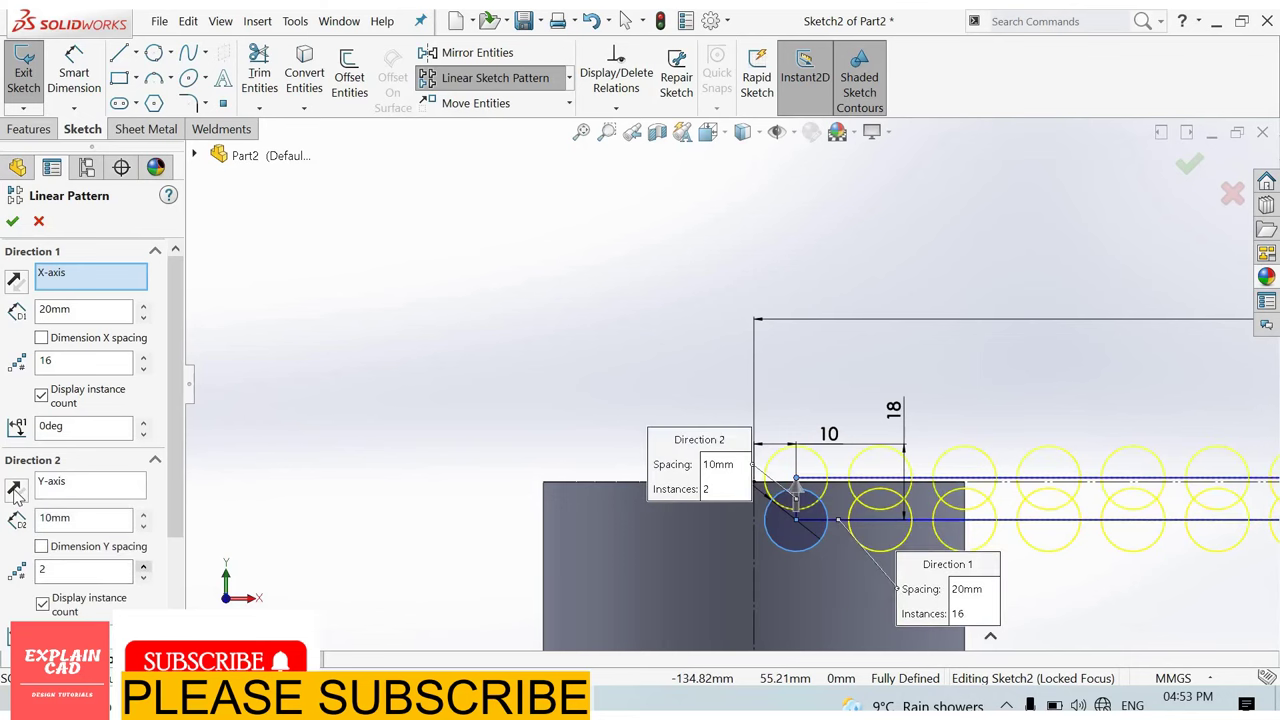
click(15, 489)
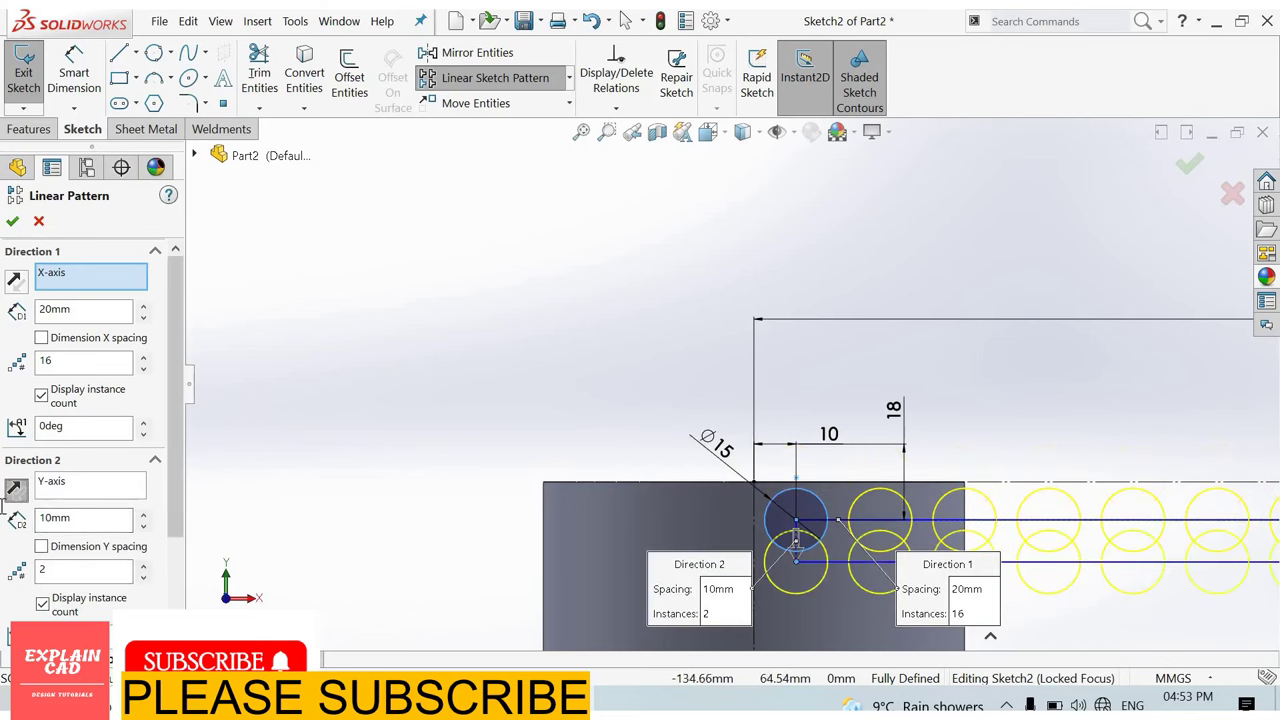
text(20)
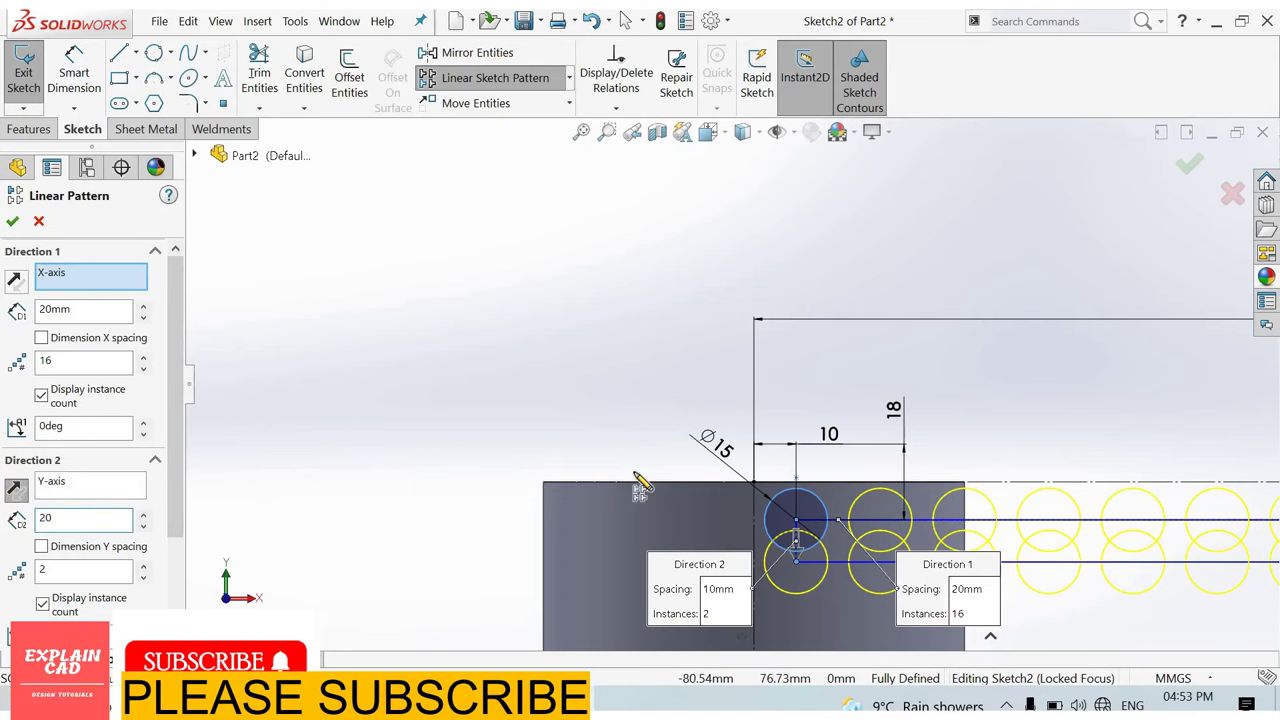
key(Return)
key(f)
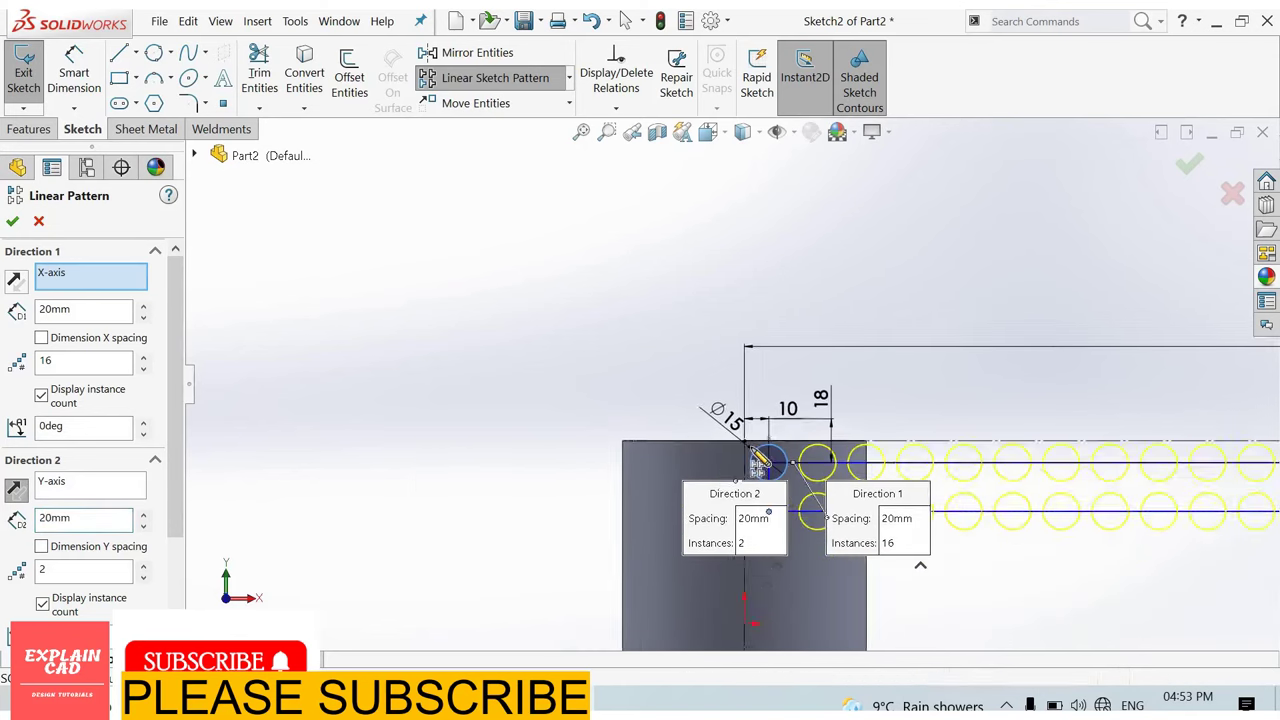
scroll(937, 466, down, 3)
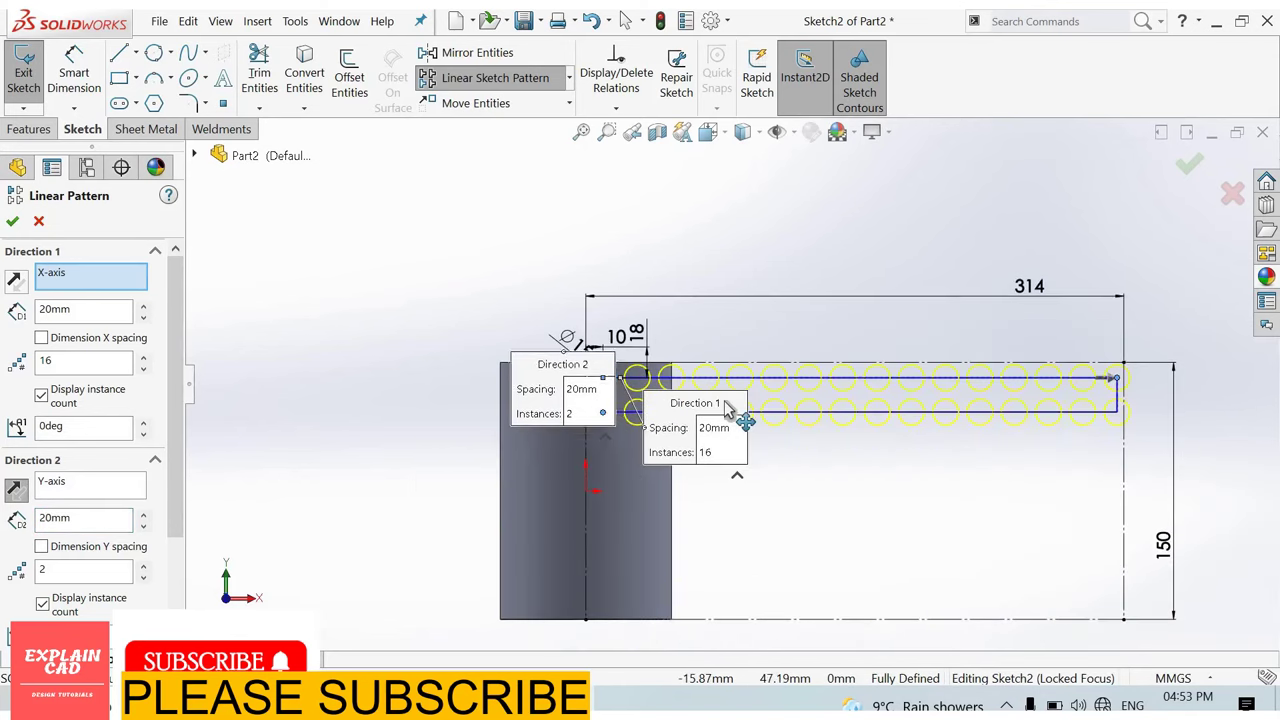
click(146, 565)
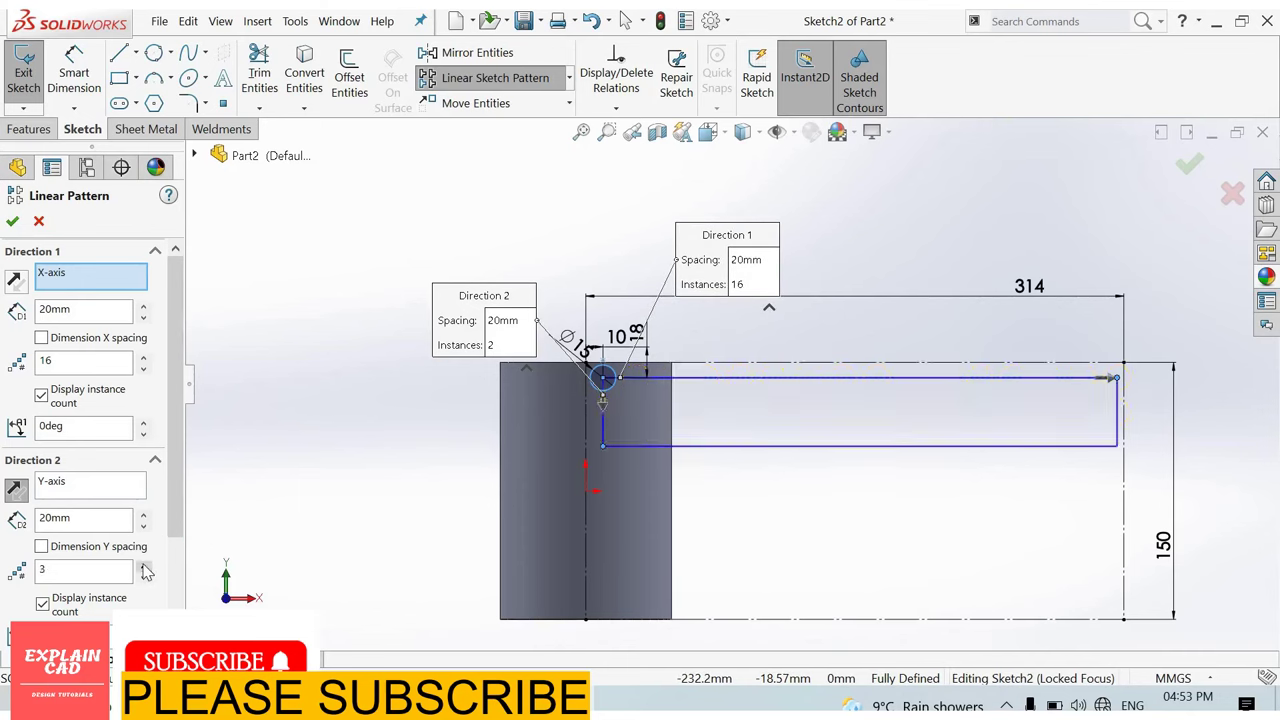
click(146, 565)
click(146, 565)
click(146, 565)
click(146, 565)
click(146, 565)
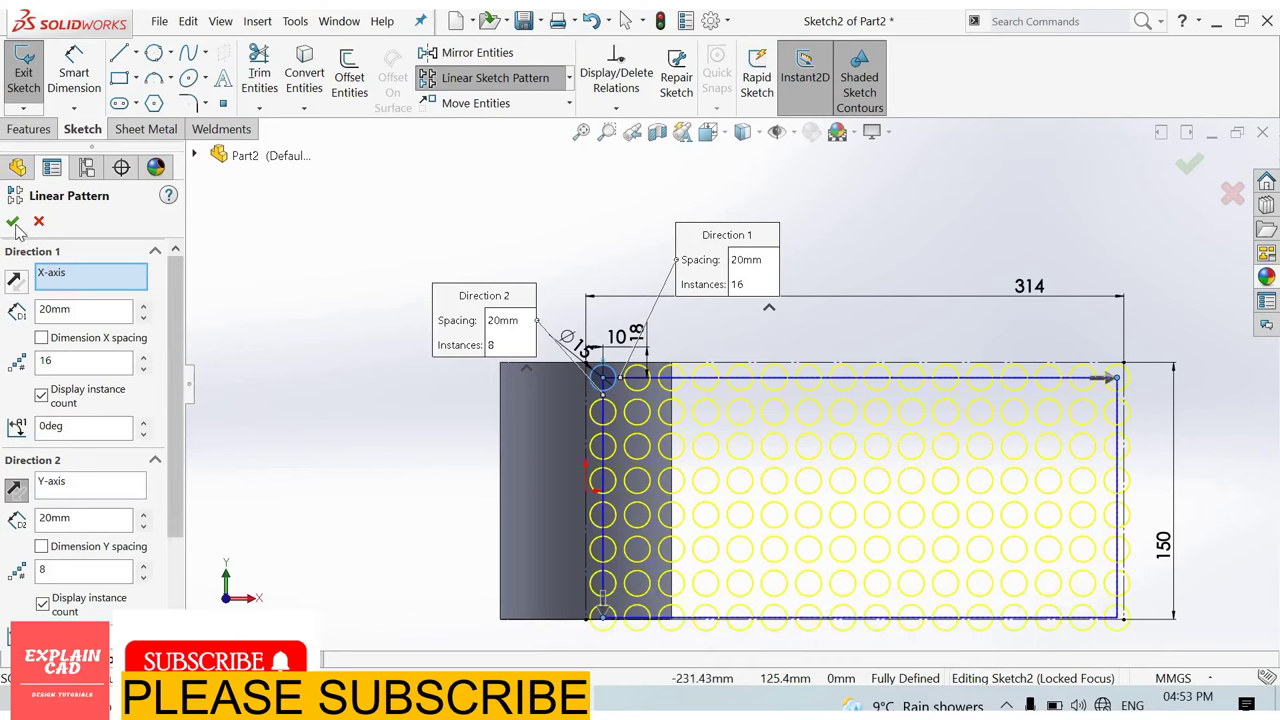
click(1191, 166)
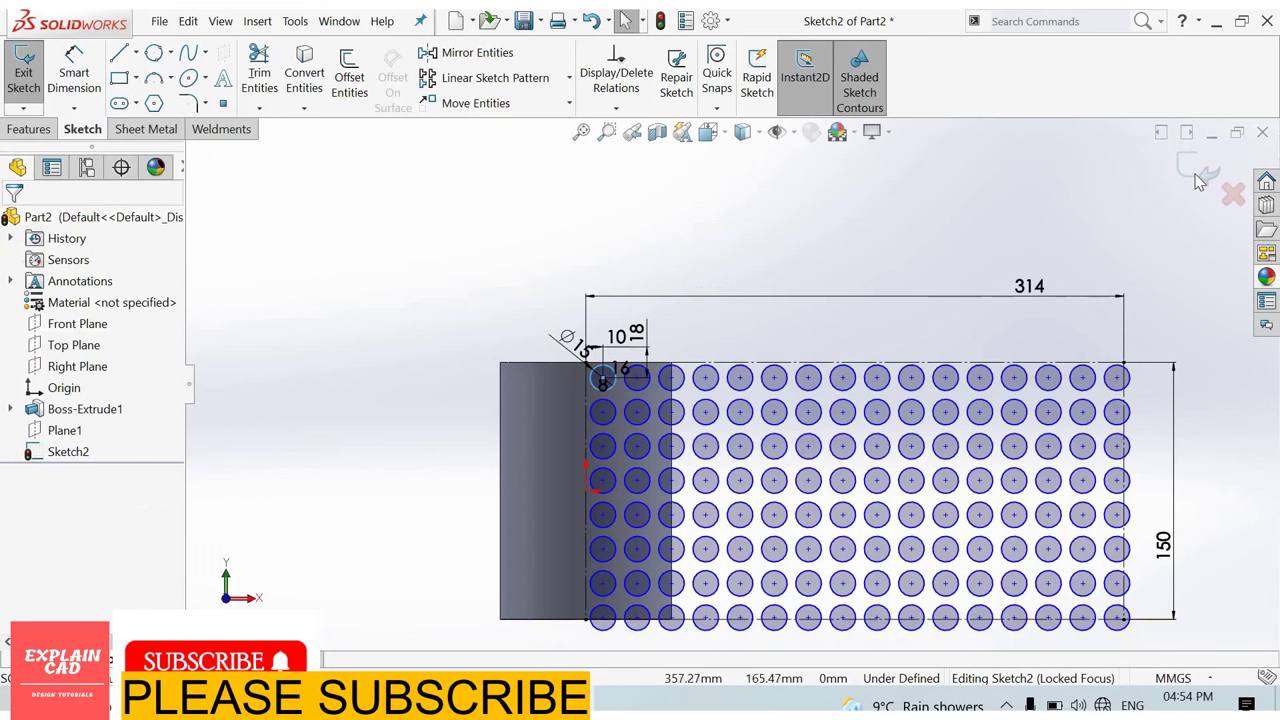
- Wrap the circle-grid sketch 5 mm deep onto the cylinder's curved face
click(1195, 172)
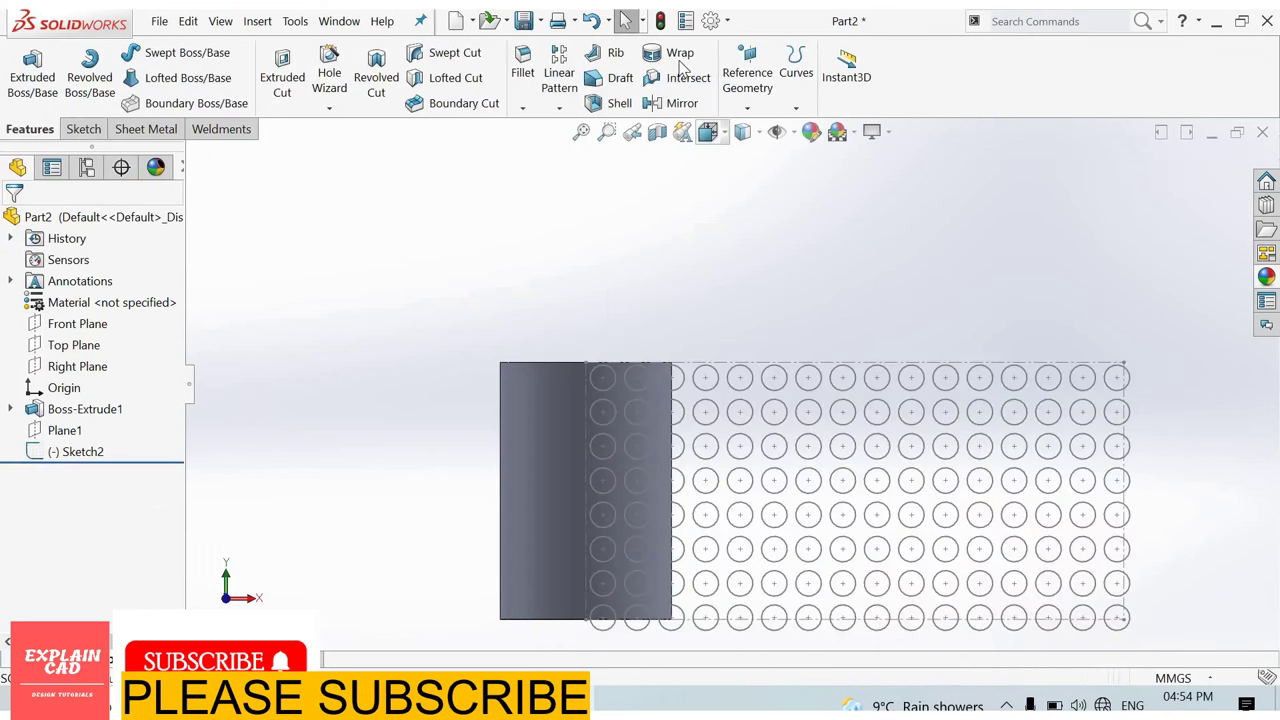
click(670, 52)
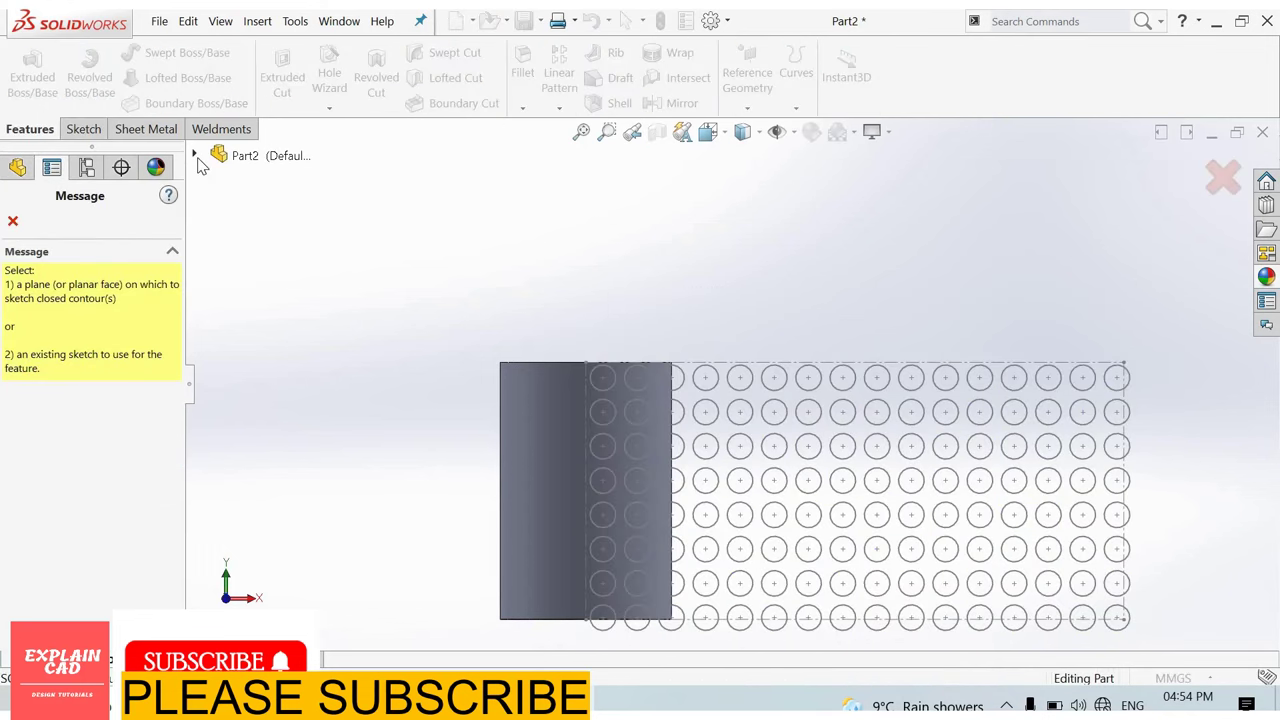
click(518, 481)
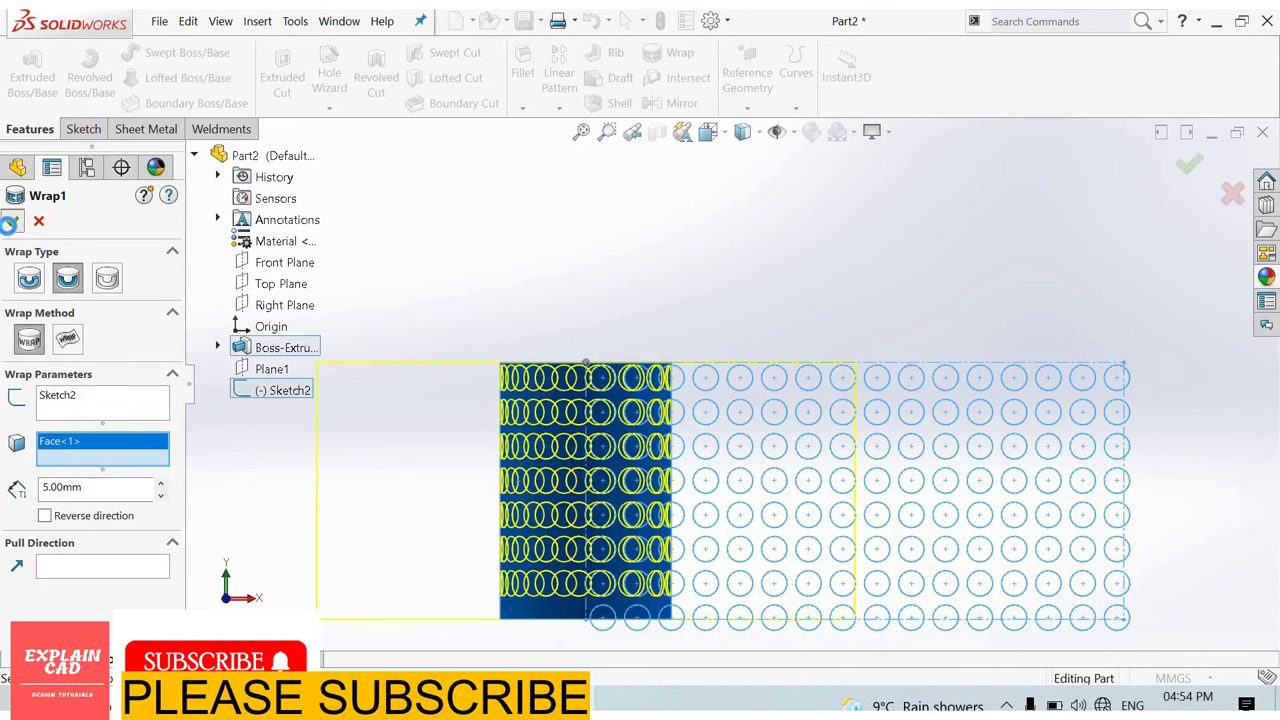
key(Return)
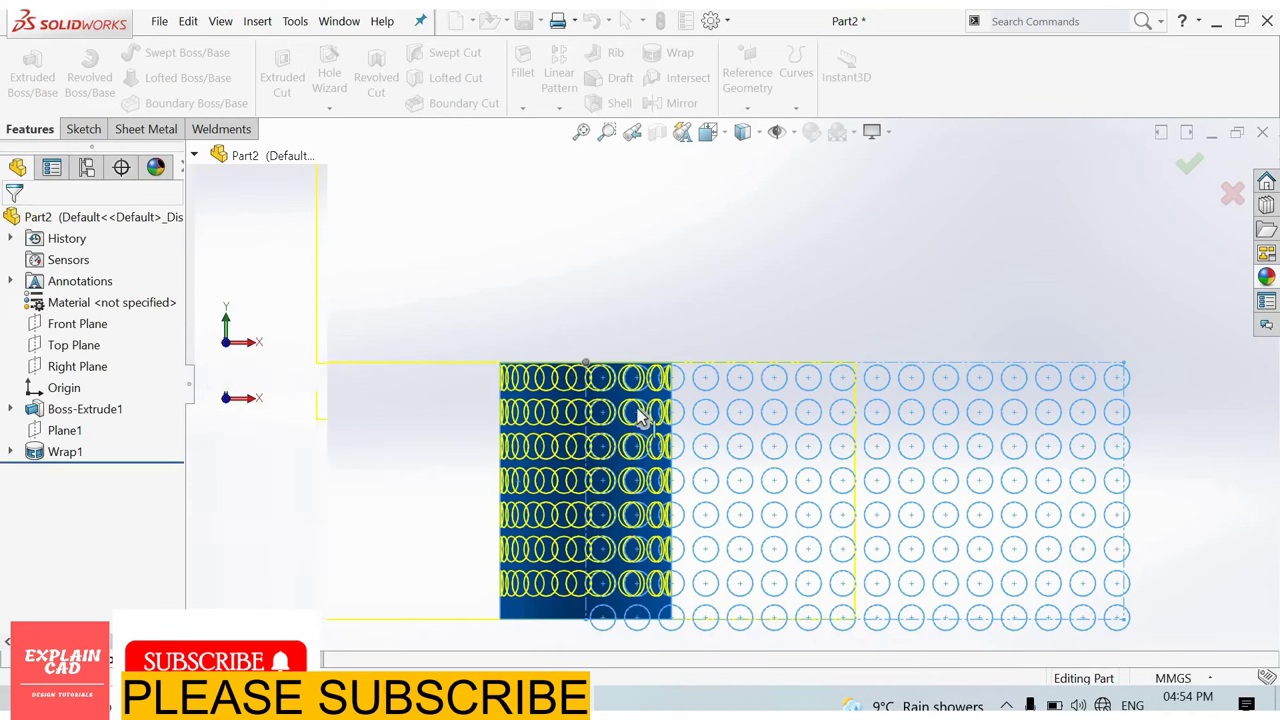
middle_drag(600, 449, 640, 418)
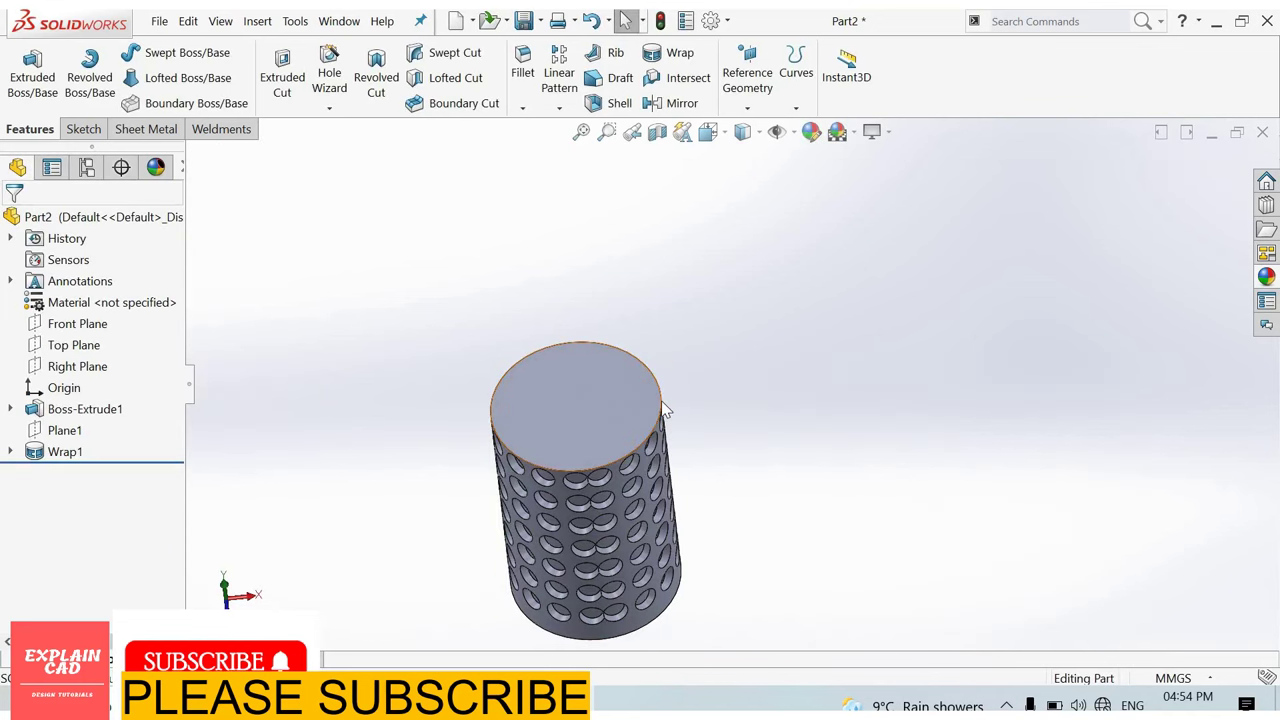
click(642, 416)
- On the cylinder's top face, sketch a Ø96 mm circle centred on the origin
click(665, 405)
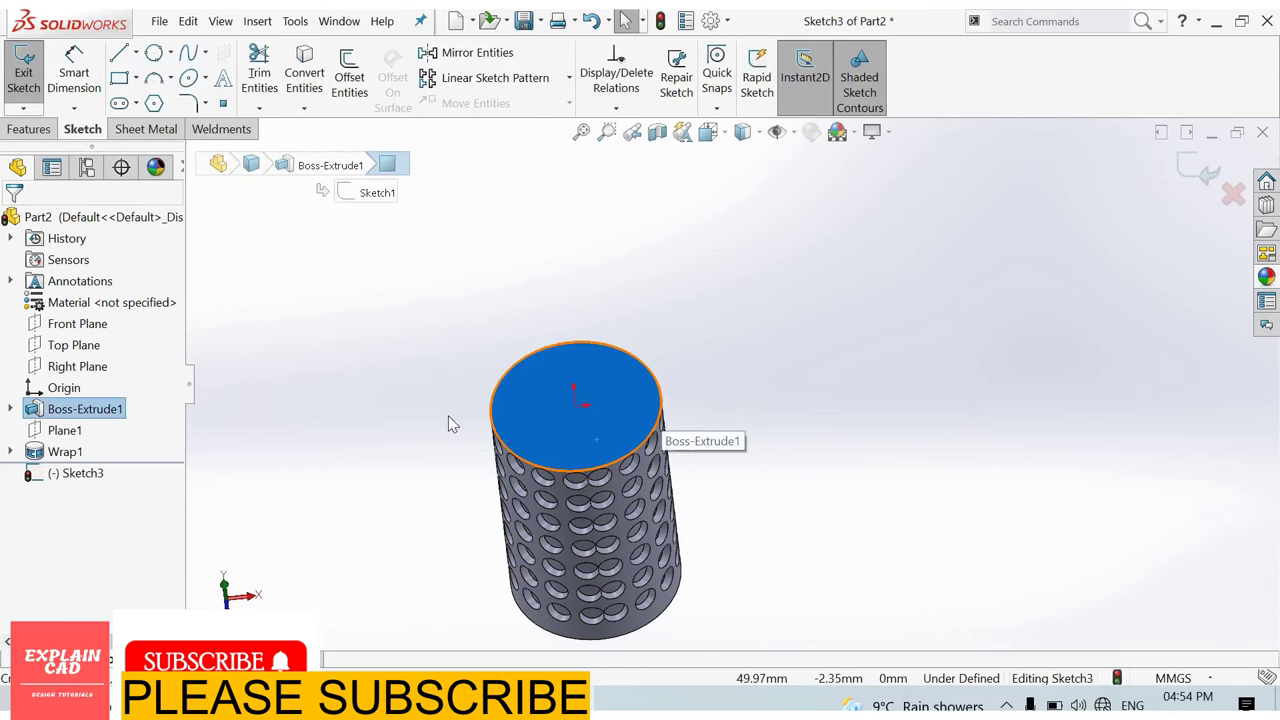
key(ctrl+8)
right_drag(436, 407, 766, 409)
click(731, 383)
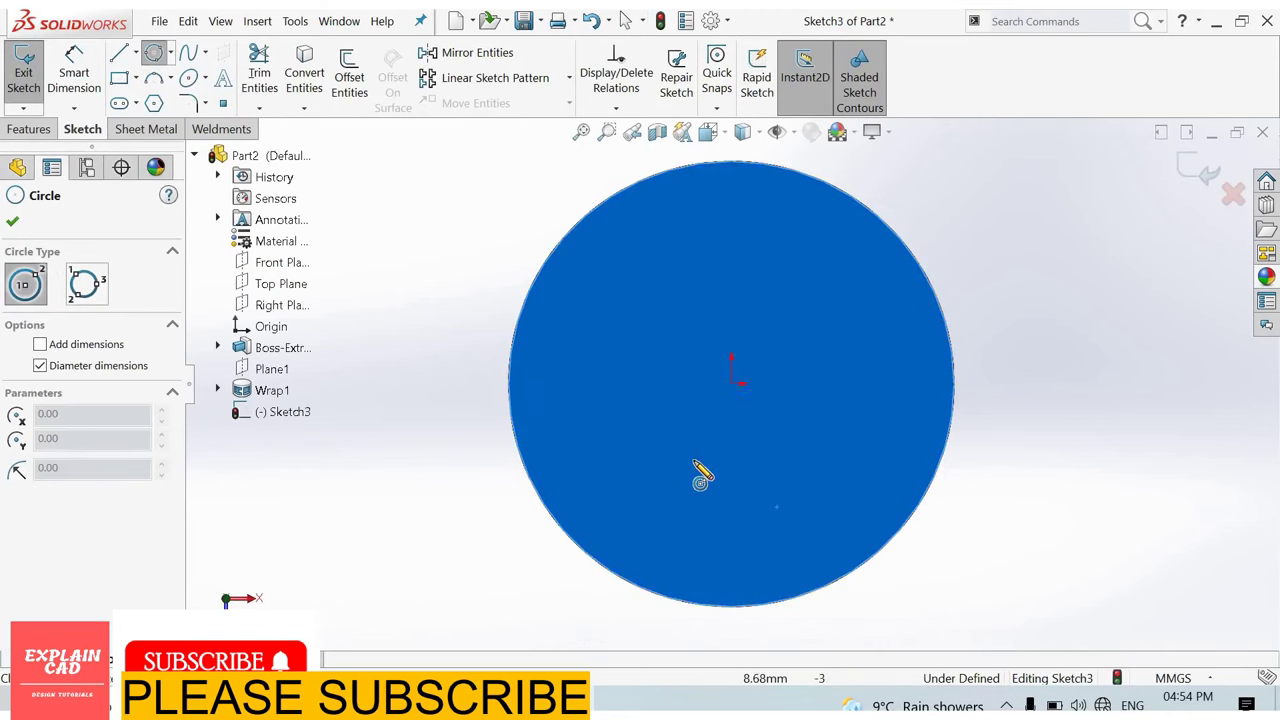
click(672, 478)
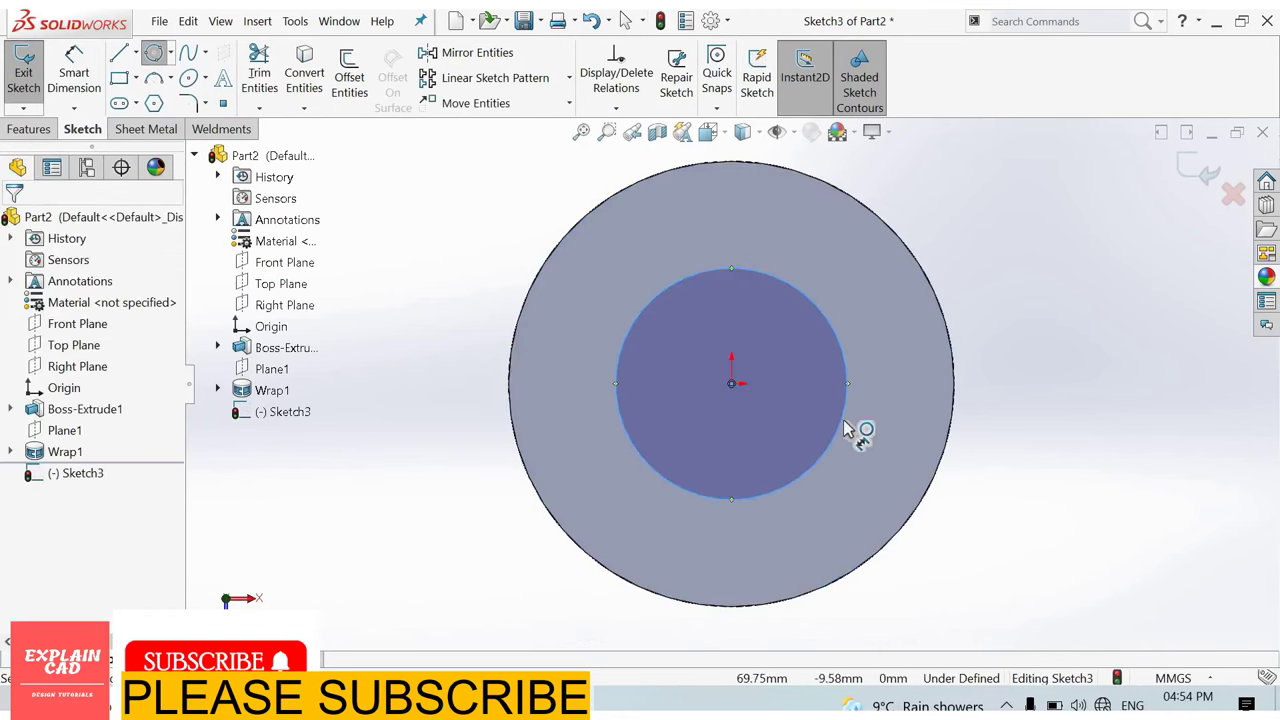
right_drag(857, 434, 1100, 345)
click(1093, 343)
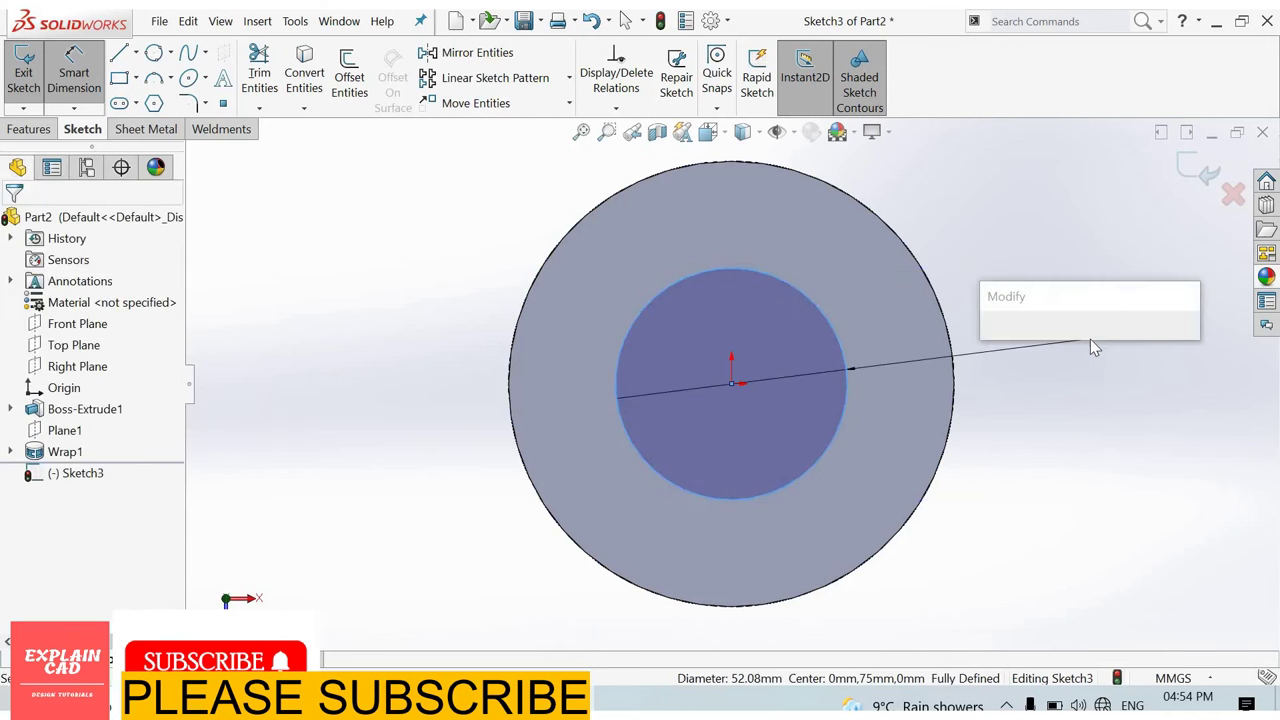
text(96)
key(Return)
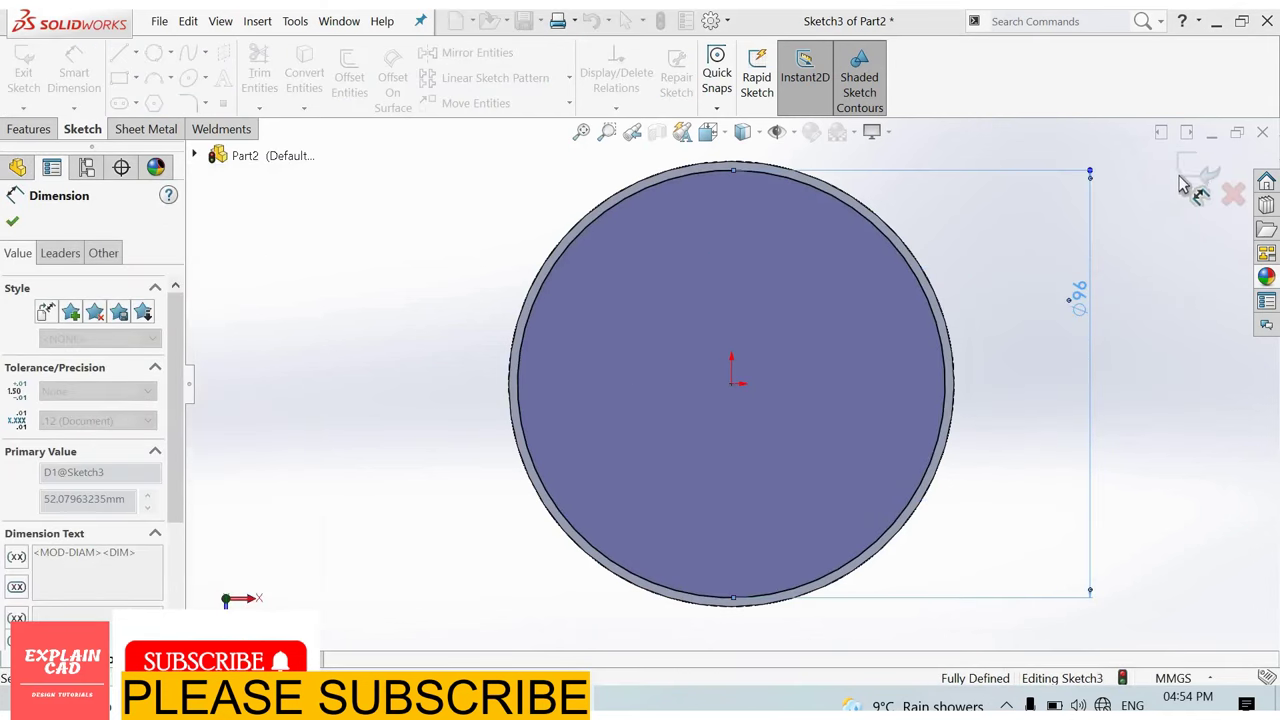
key(ctrl+b)
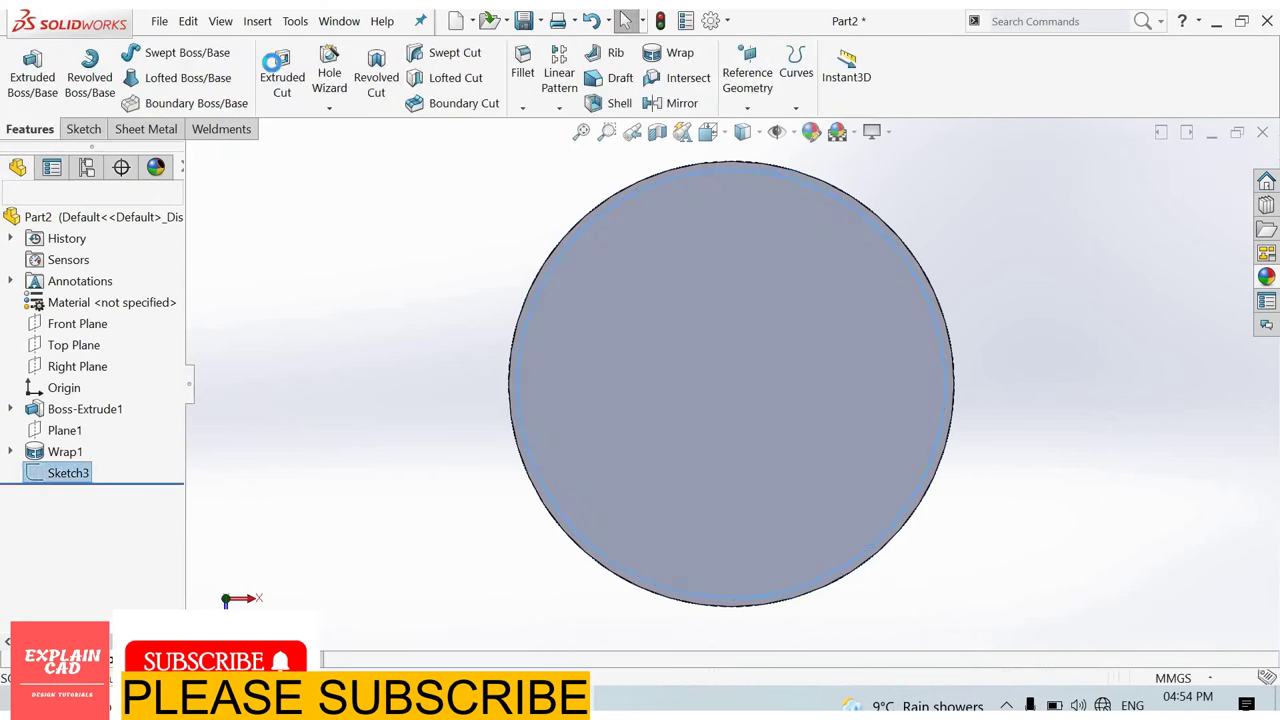
- Cut the Ø96 mm circle Through All to hollow the cylinder, then view it isometric
click(282, 75)
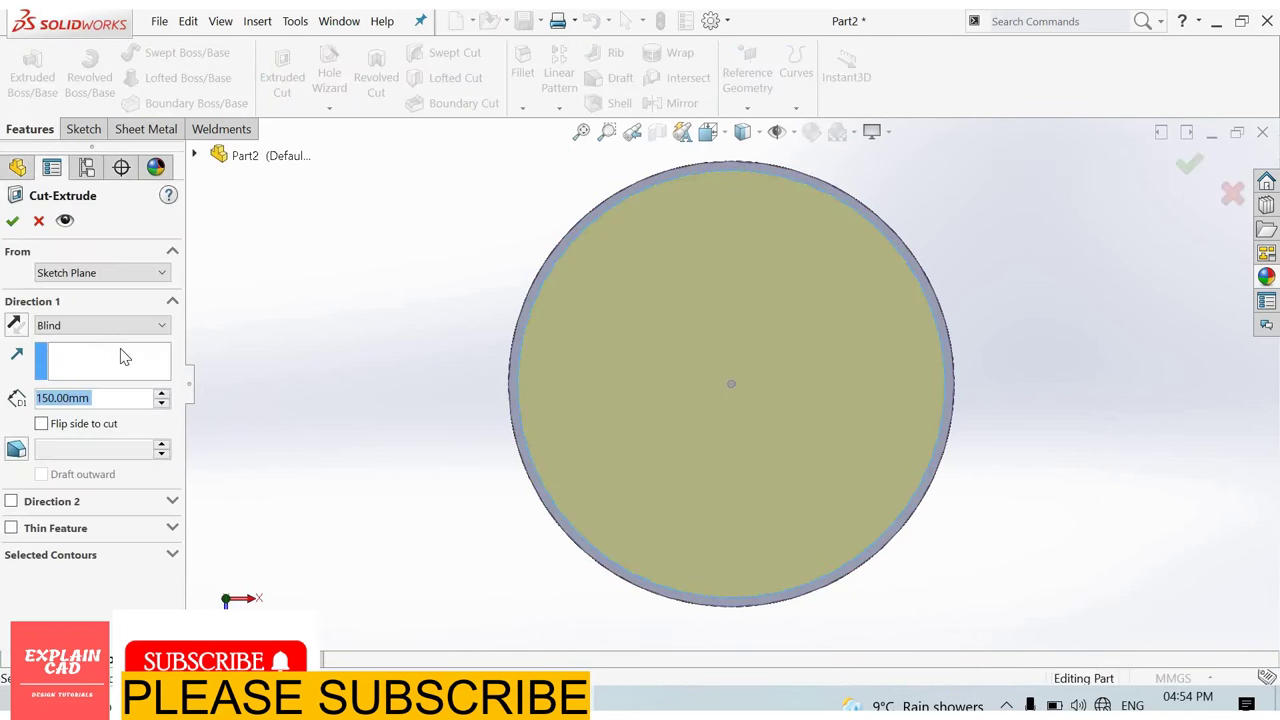
click(92, 325)
click(63, 357)
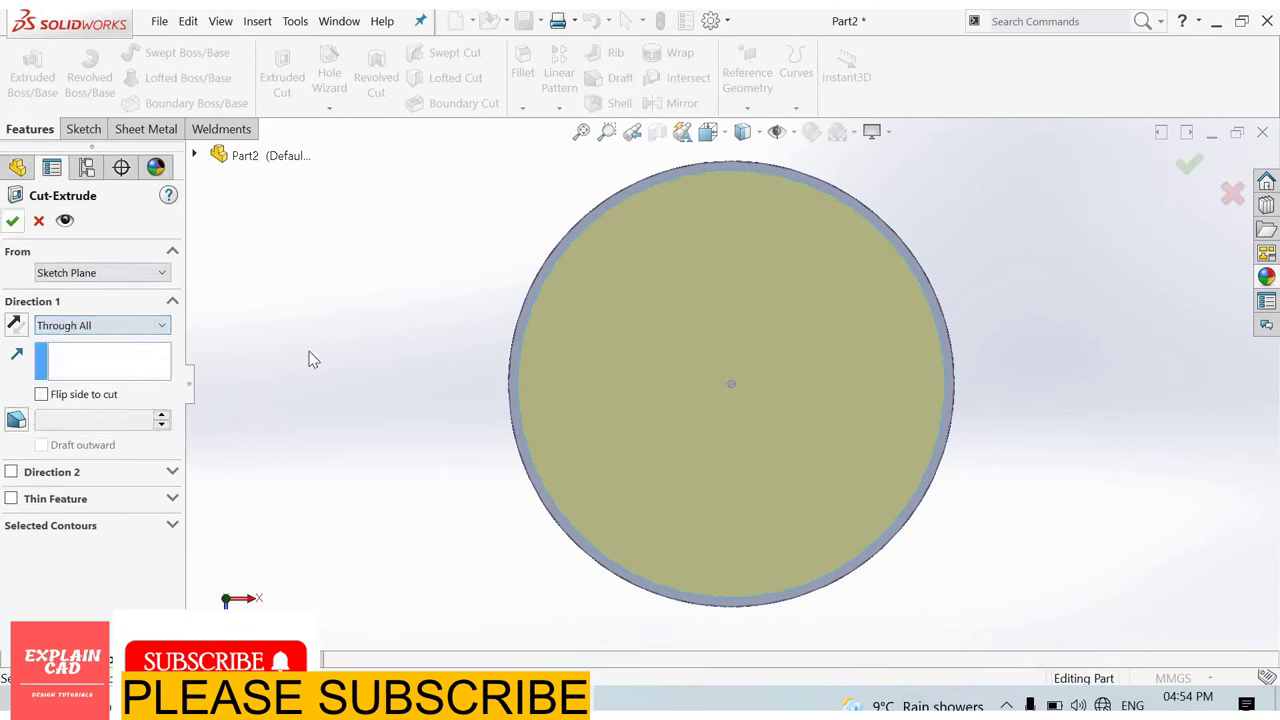
key(Return)
key(ctrl+7)
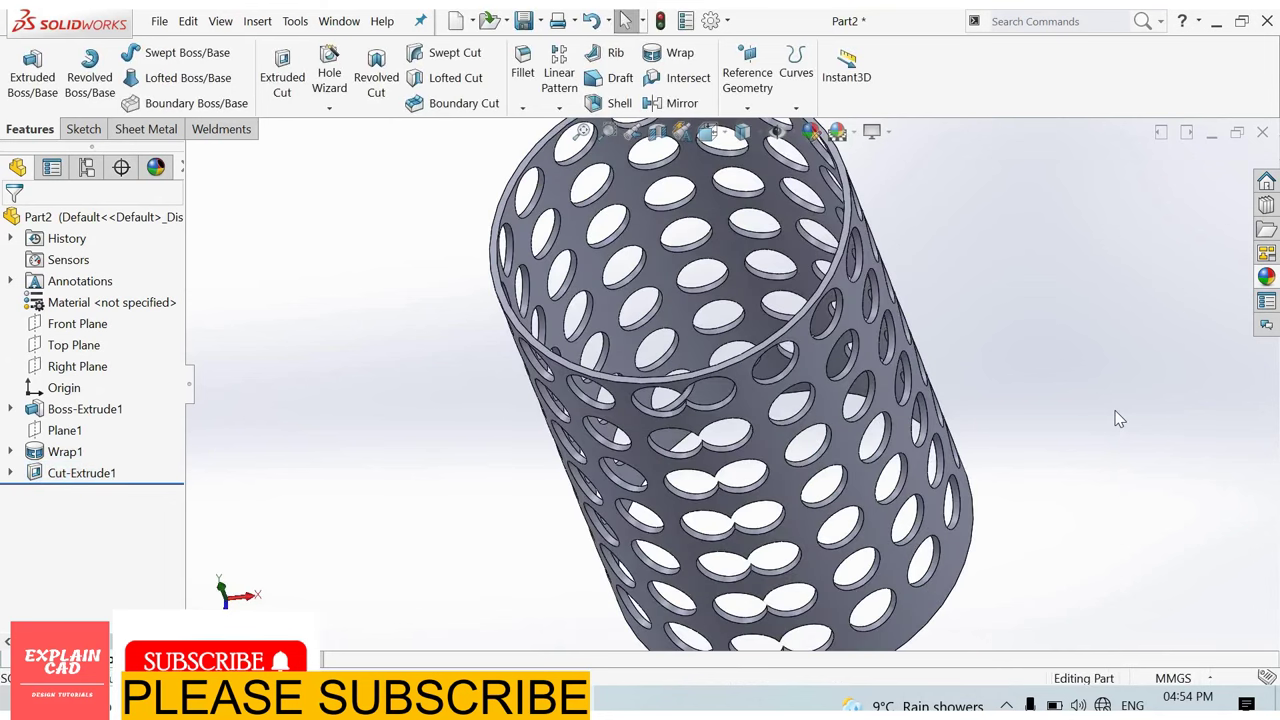
key(ctrl+7)
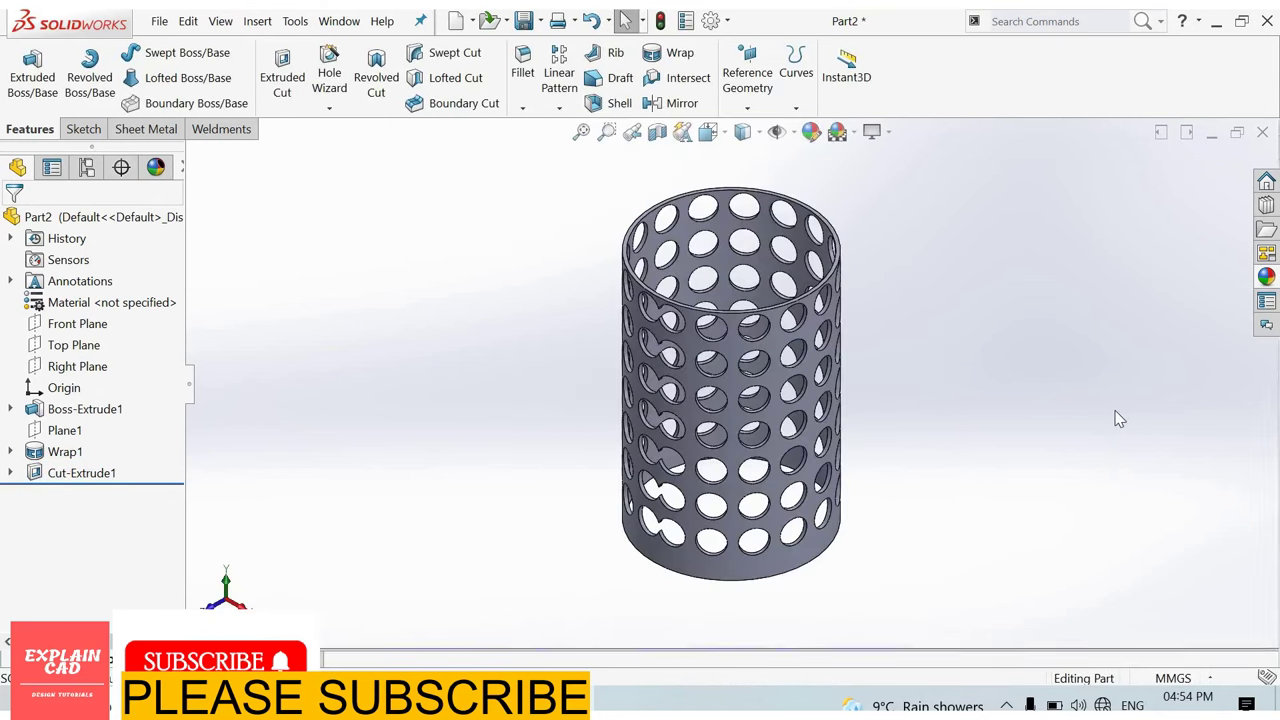
- Apply the polished steel appearance from Metal > Steel to the whole part
click(811, 133)
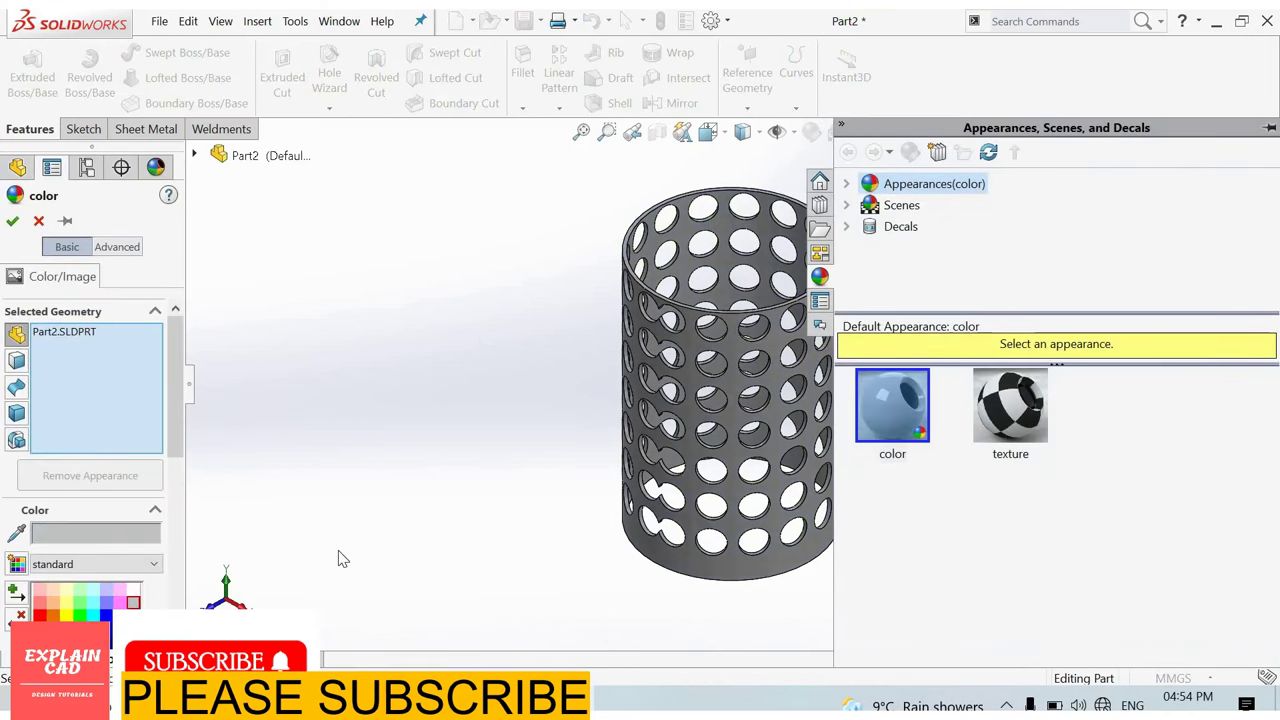
double_click(925, 184)
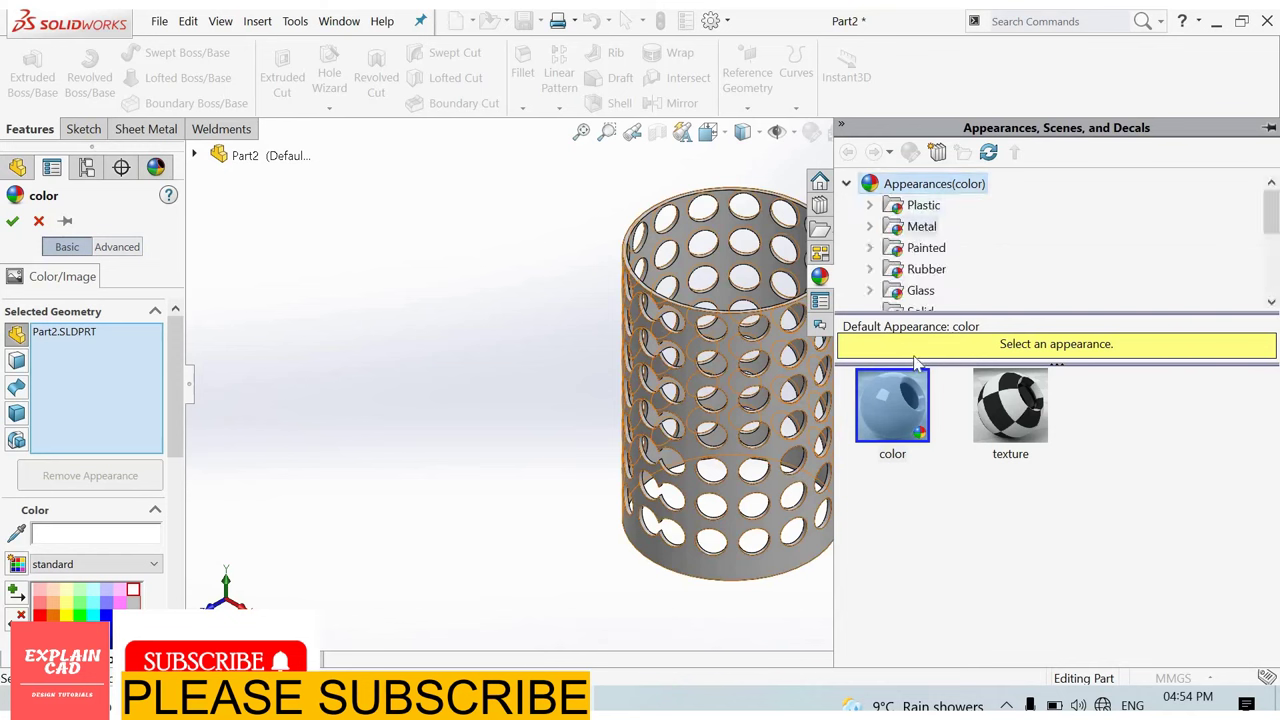
double_click(921, 226)
click(892, 405)
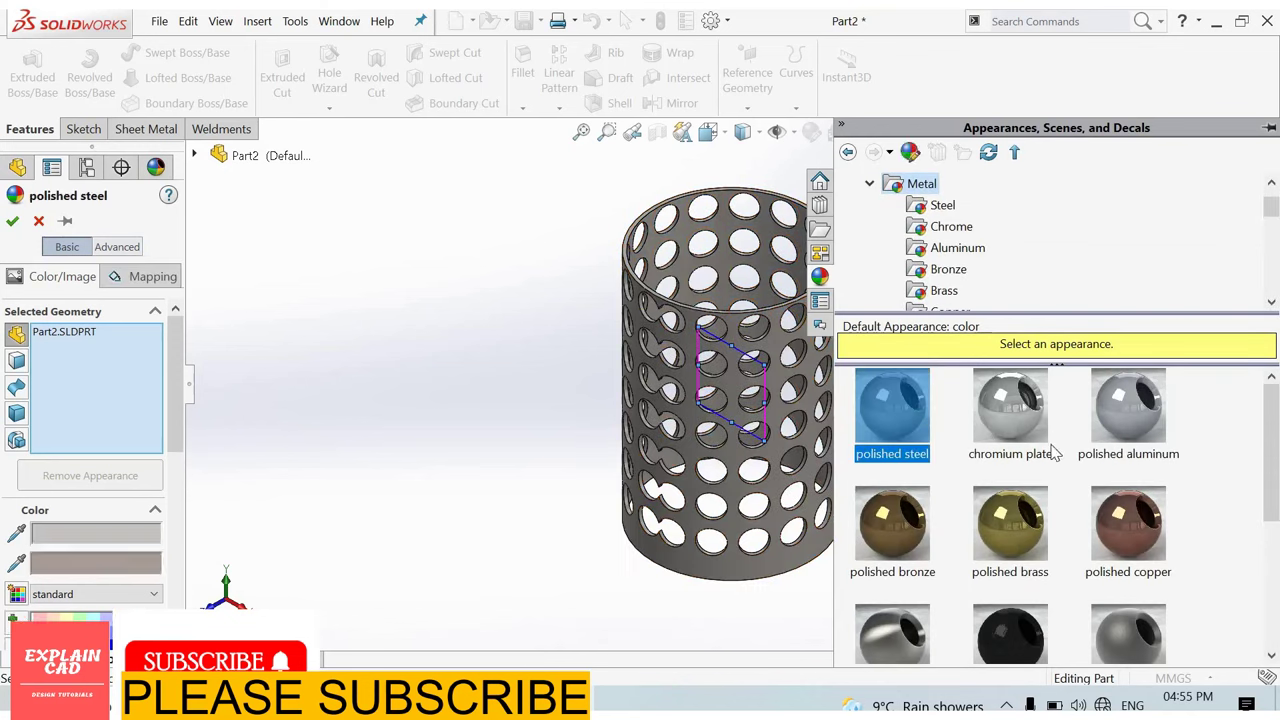
scroll(991, 622, down, 2)
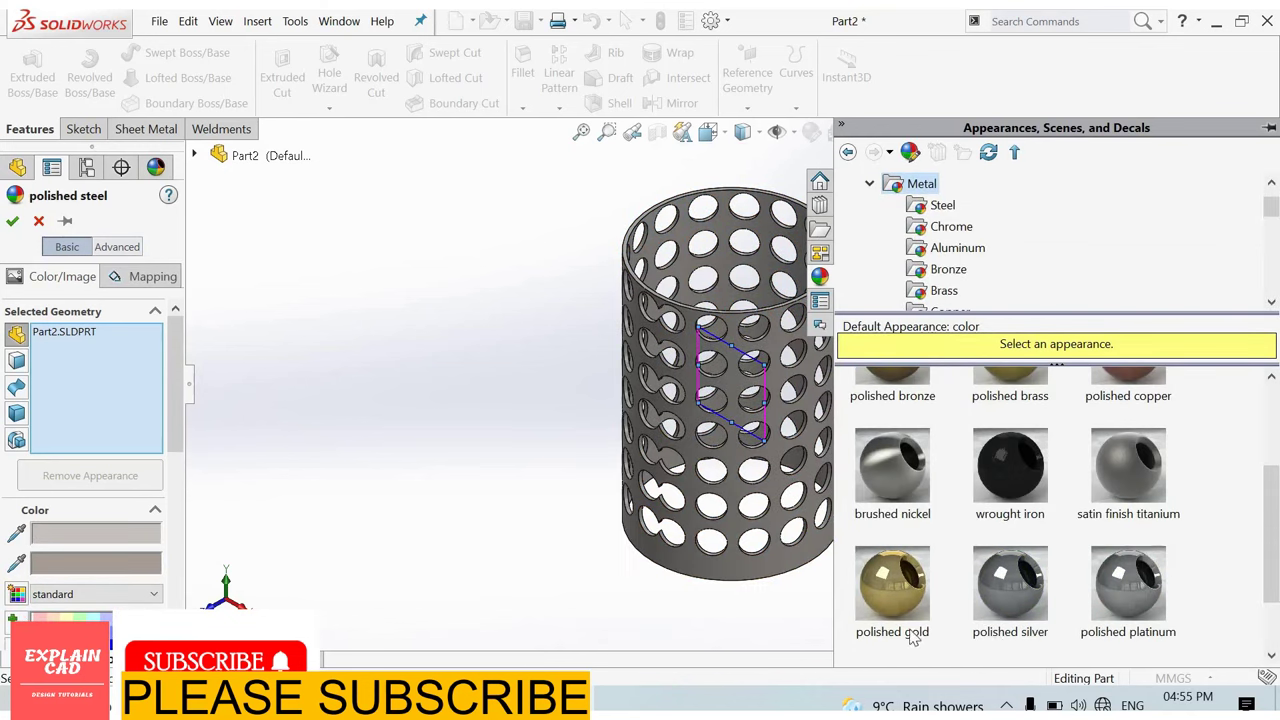
scroll(912, 638, down, 1)
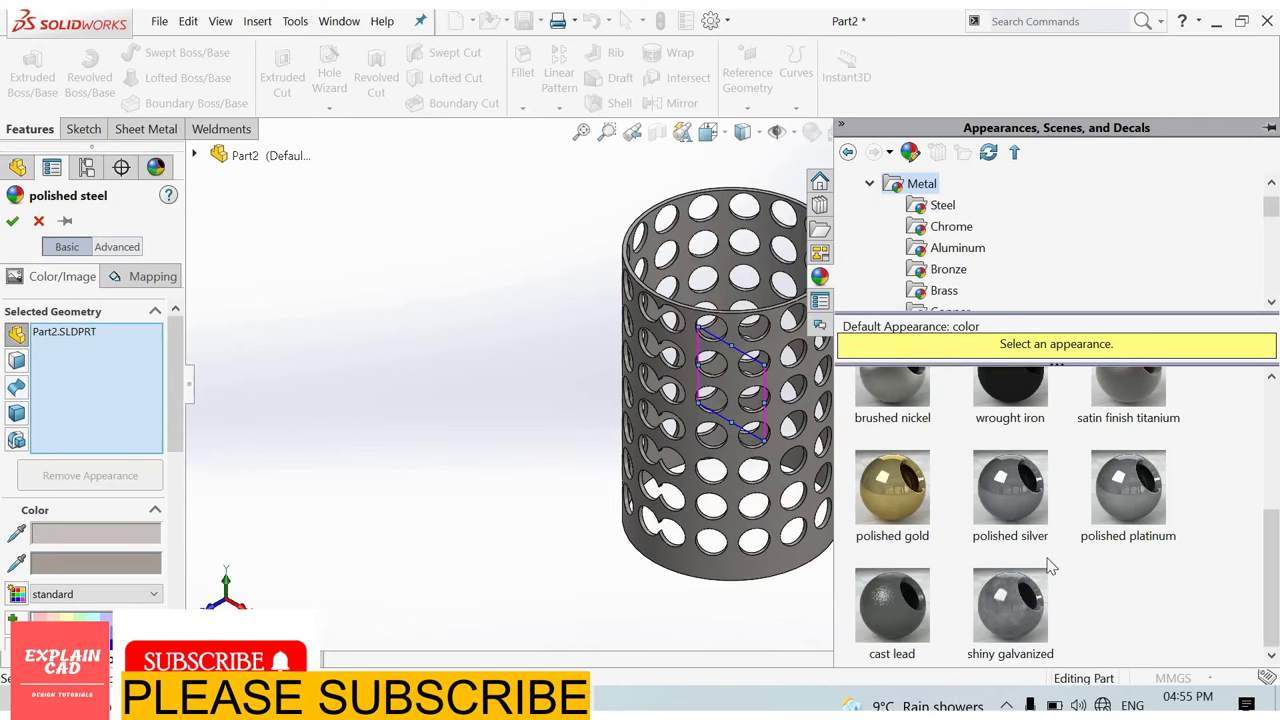
click(942, 205)
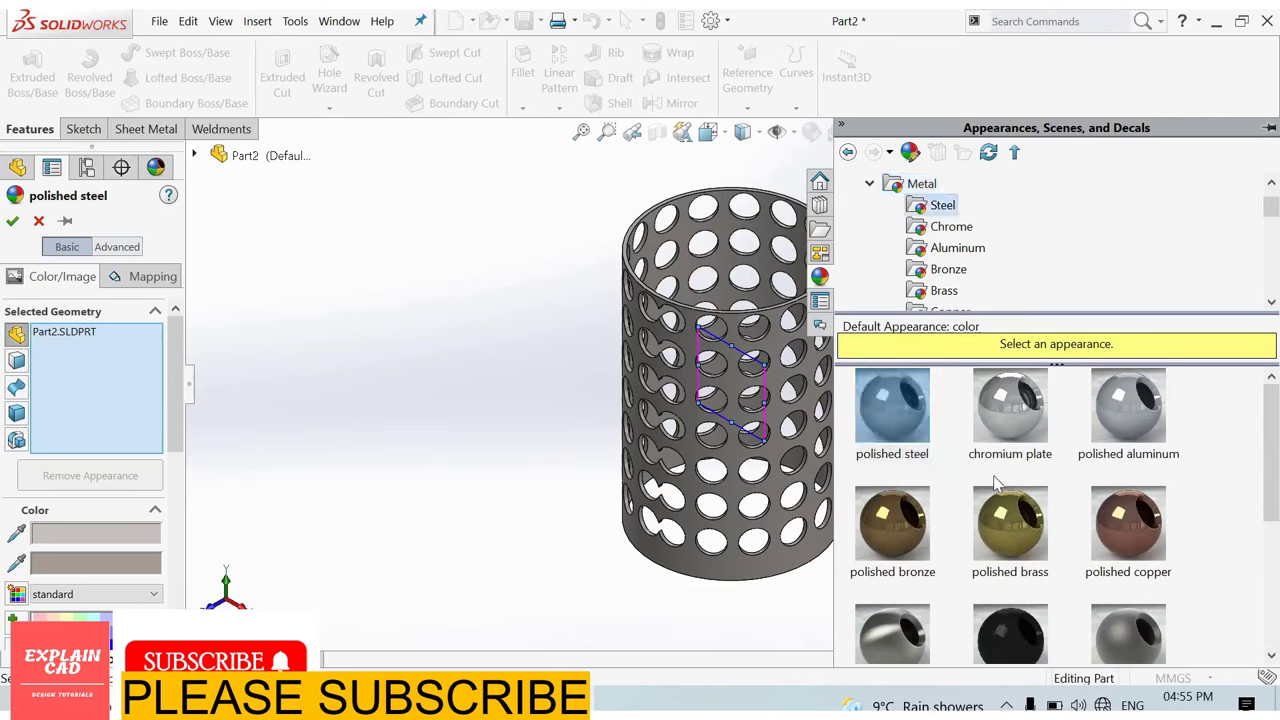
right_click(895, 425)
key(Escape)
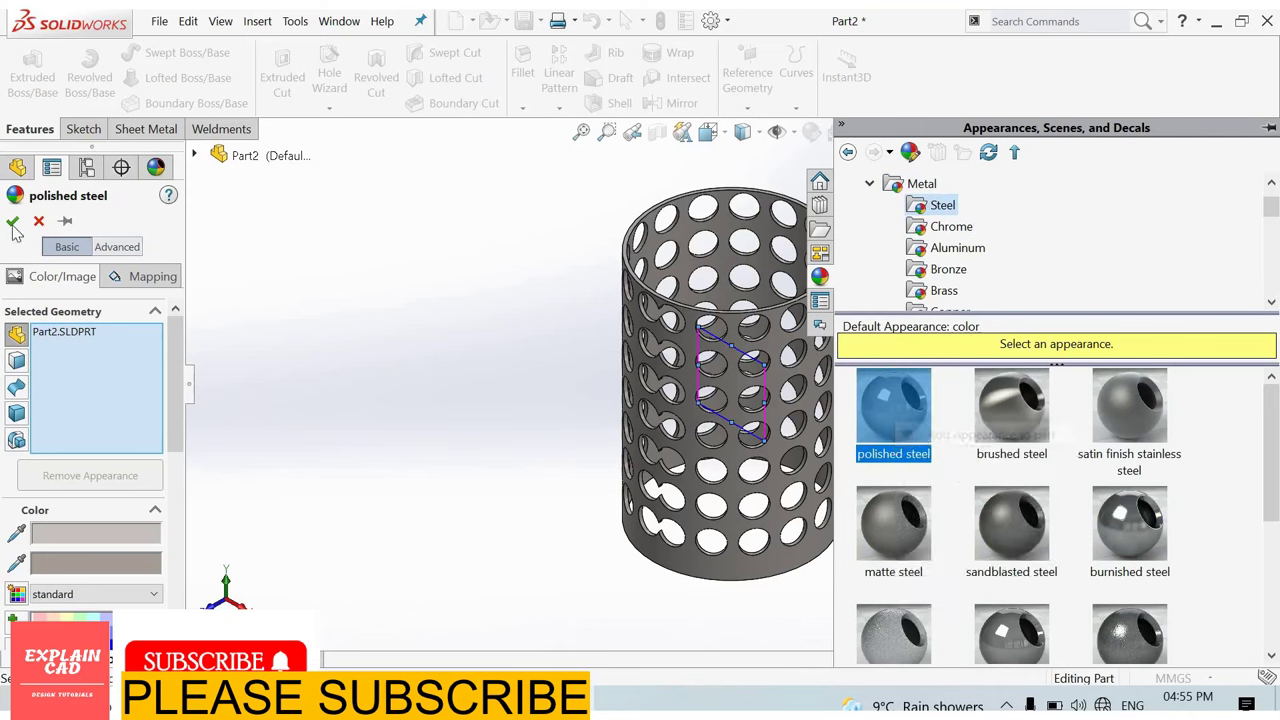
key(Return)
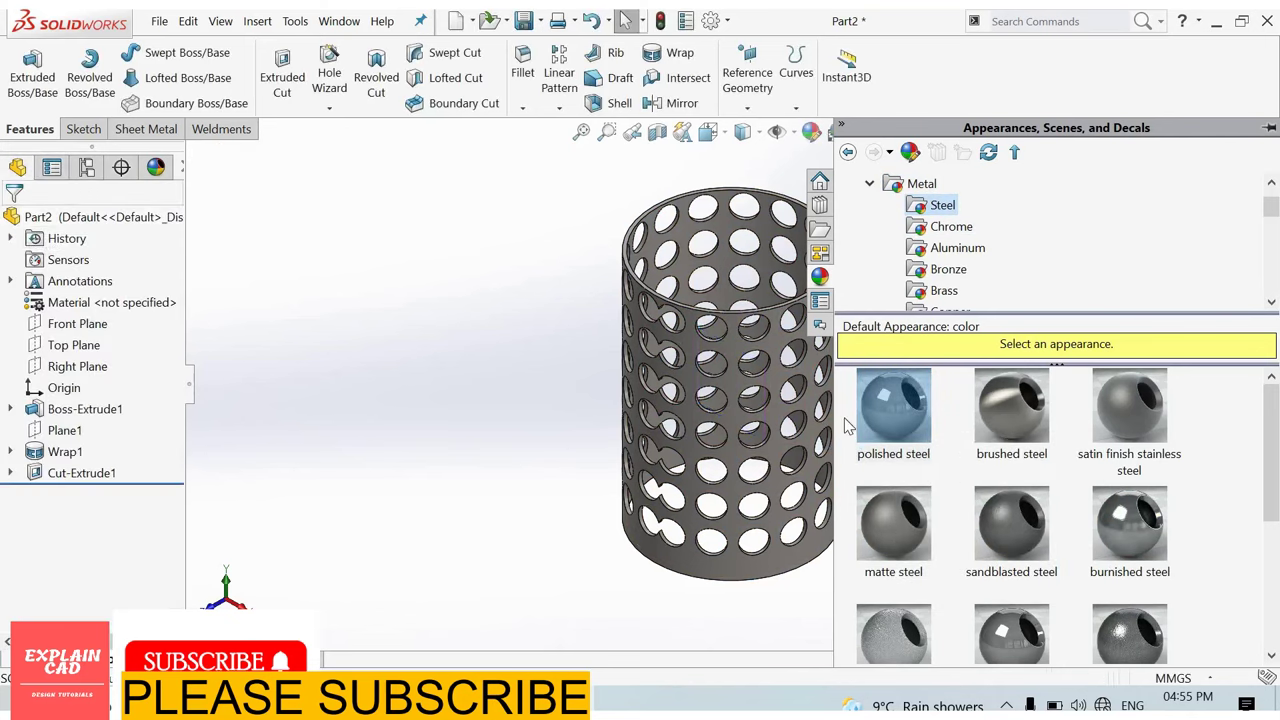
scroll(857, 394, down, 3)
scroll(830, 342, up, 3)
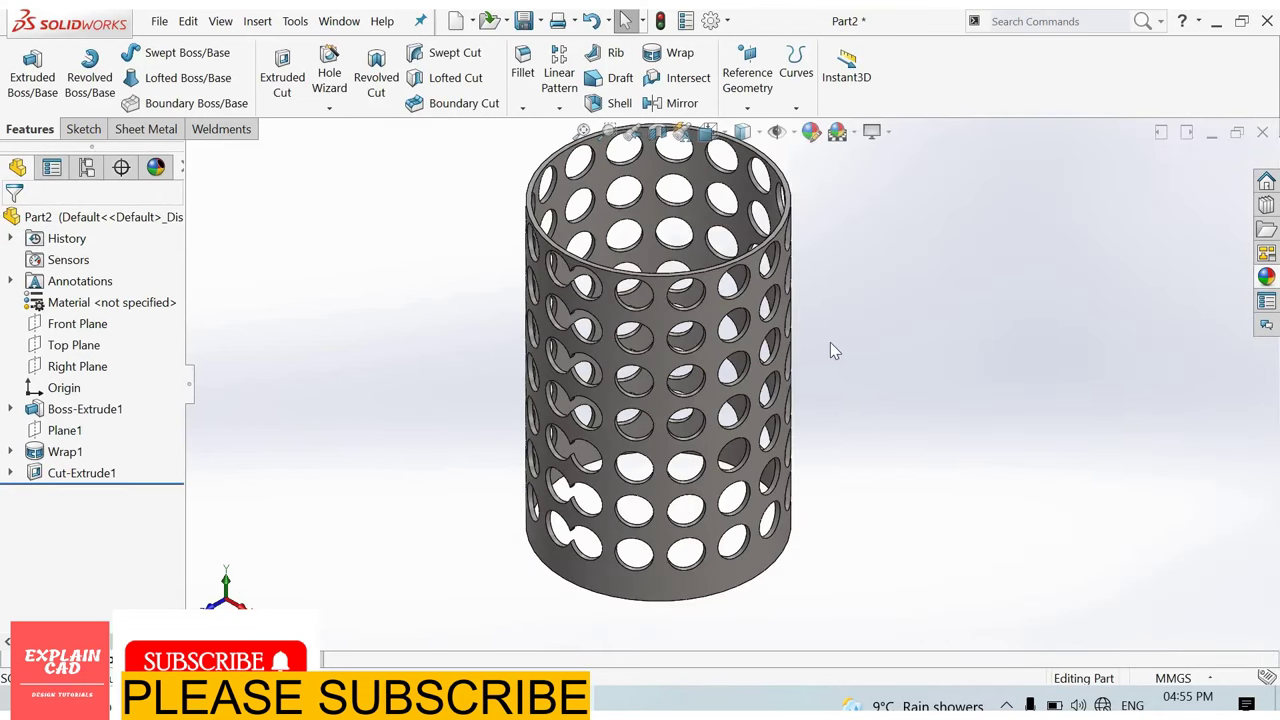
scroll(688, 263, up, 1)
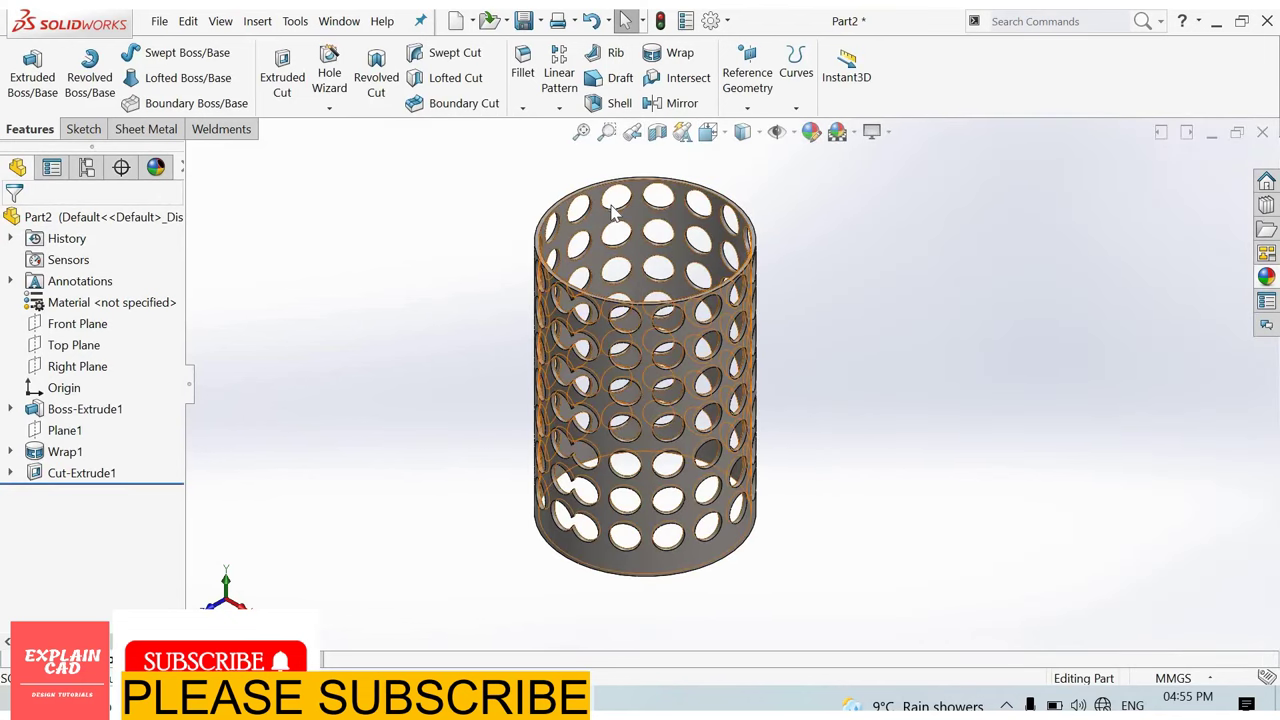